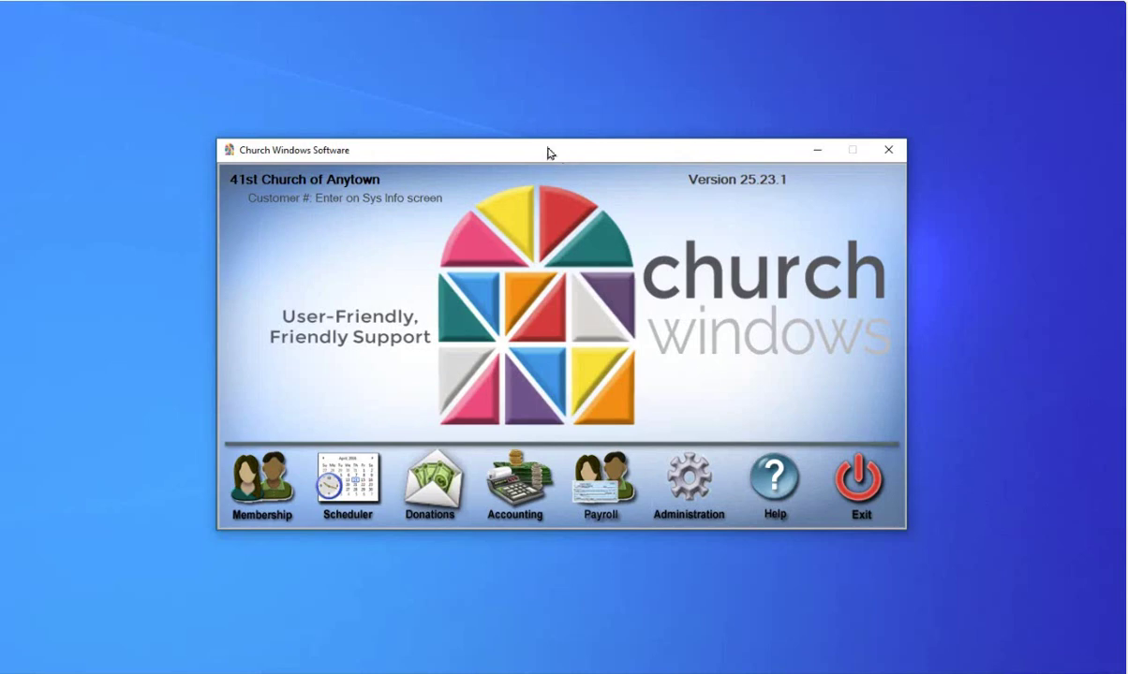
Step: Open Payroll, dismiss the PTO ending 12/31/2023 notice, and list the Reports/Export tax reports
left_click(893, 47)
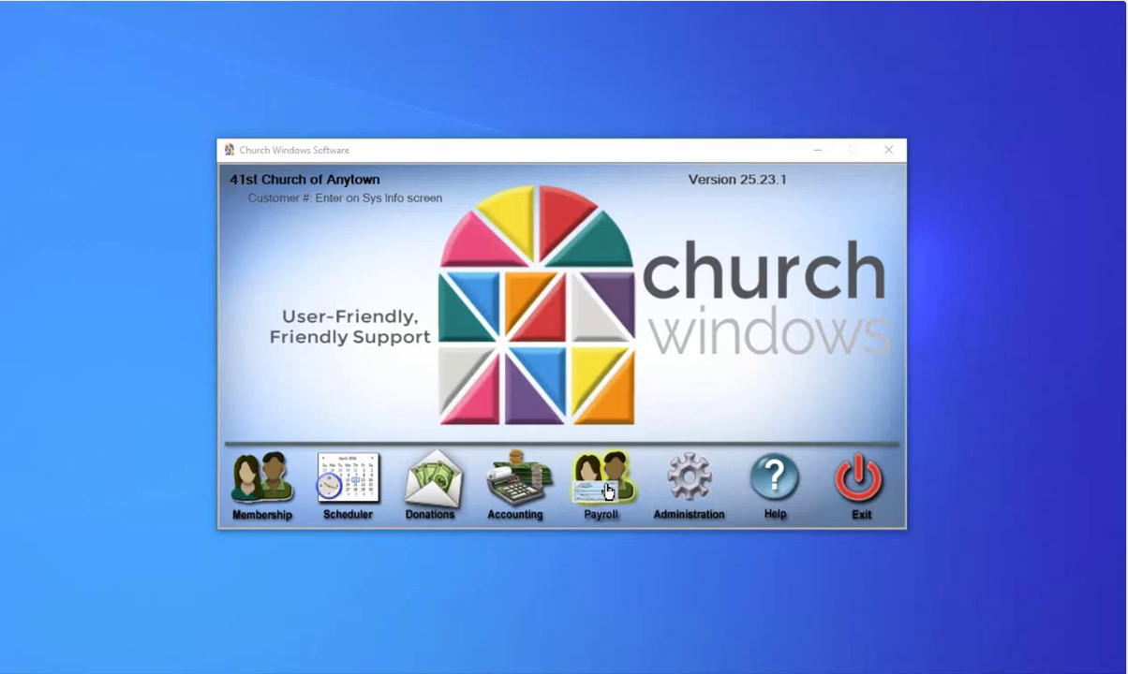
left_click(607, 491)
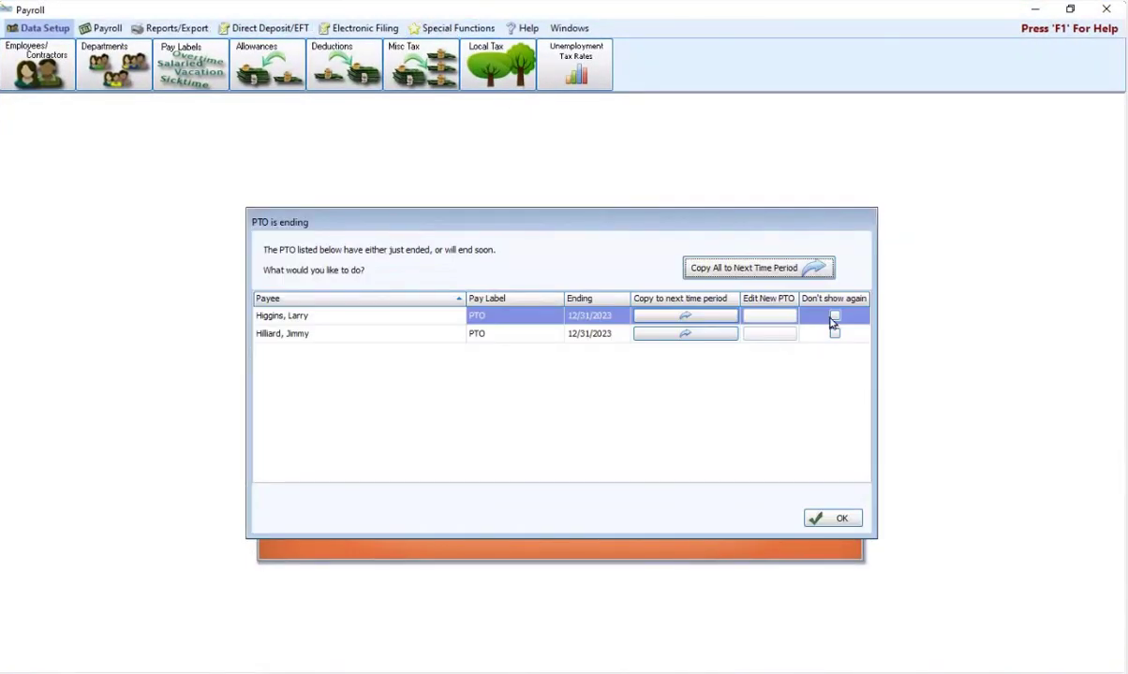
left_click(835, 519)
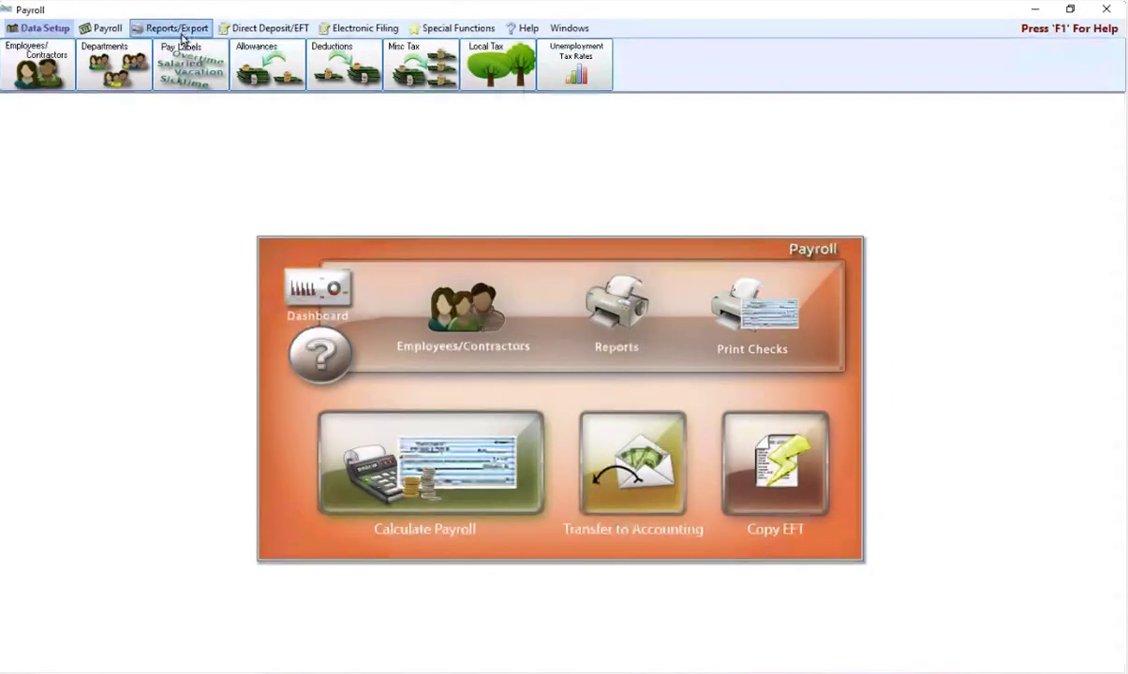
left_click(175, 30)
left_click(262, 73)
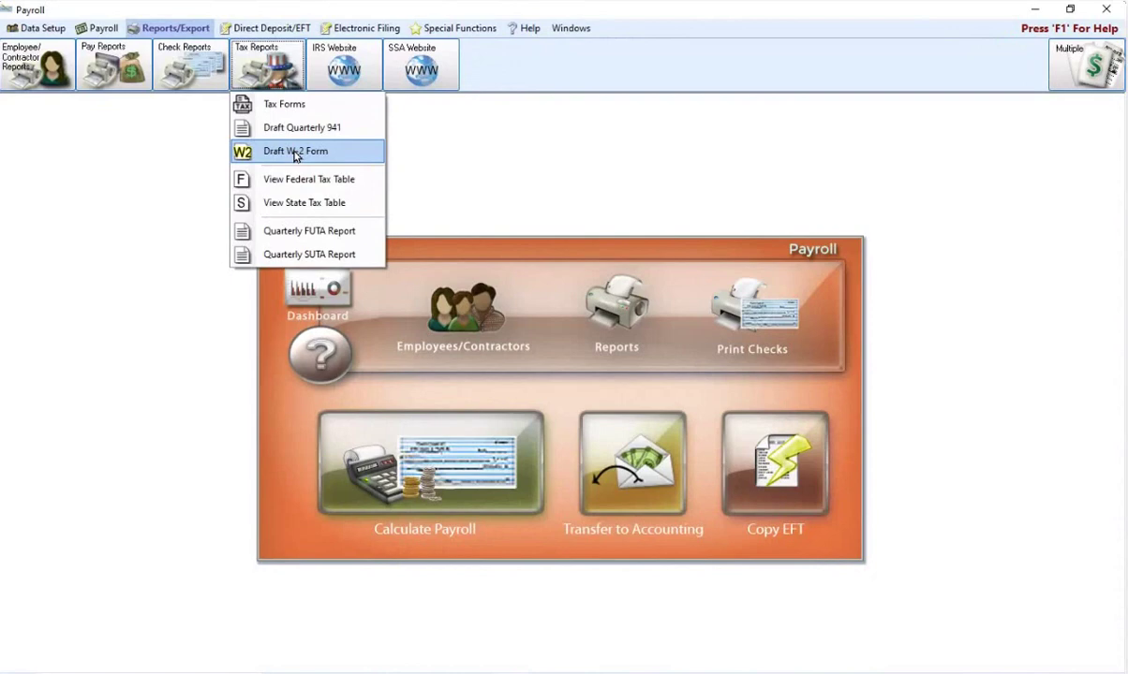
Step: Run the Draft W-2 Form for year 2023 with all nine employees with earnings checked
left_click(295, 155)
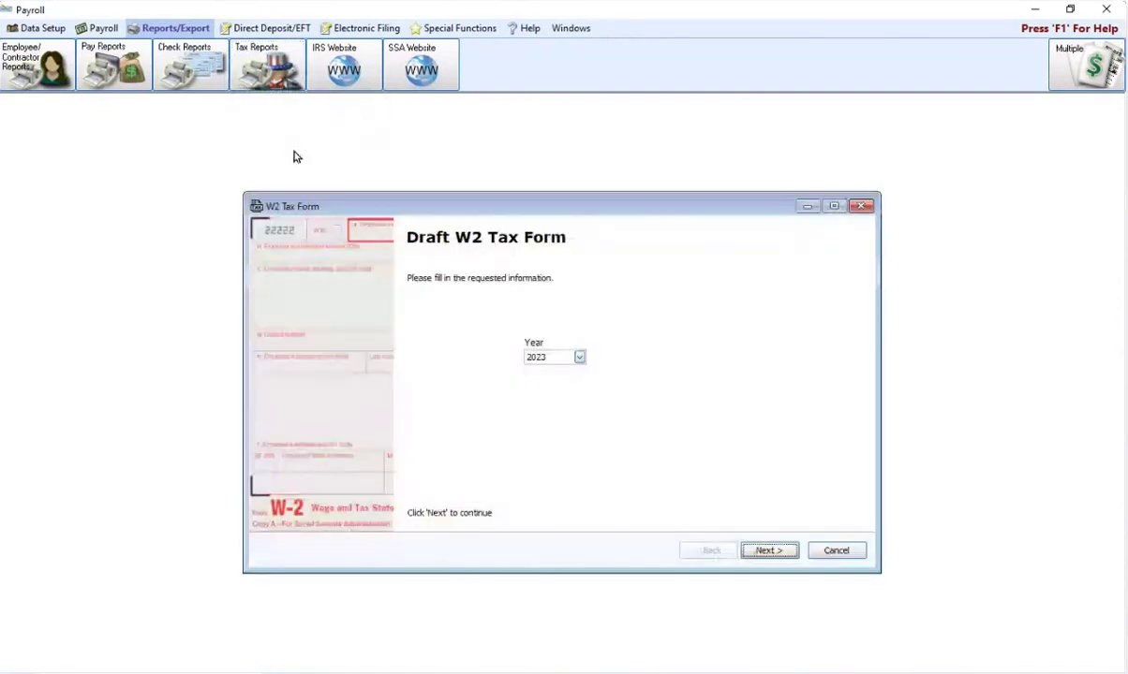
left_click(766, 550)
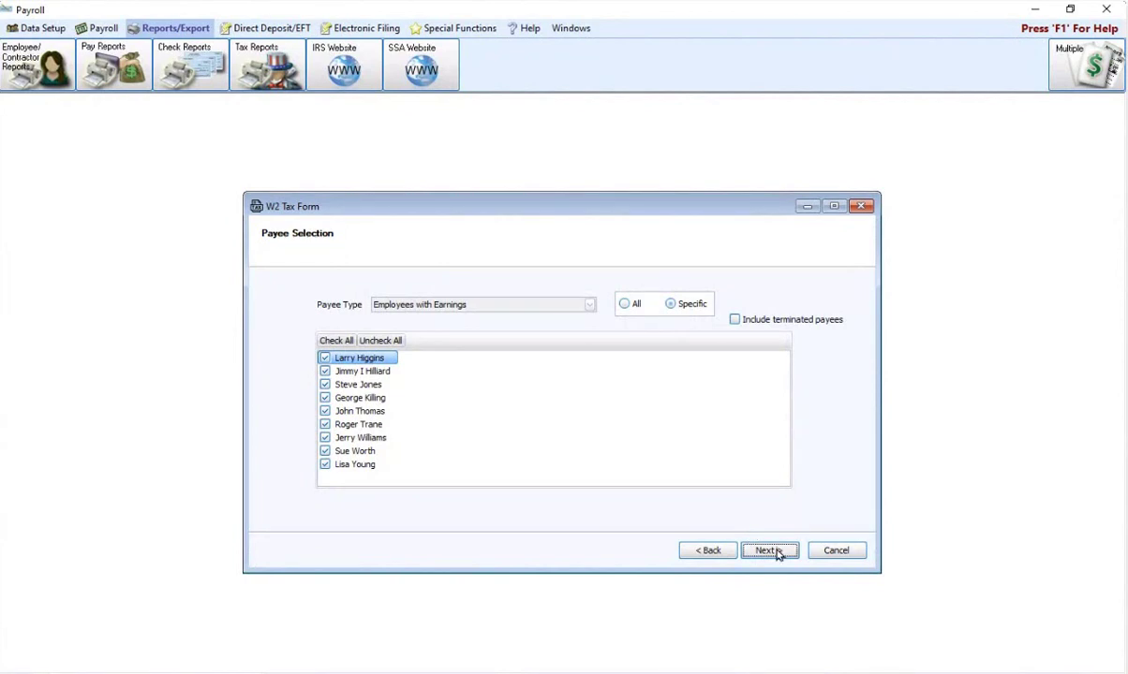
left_click(770, 551)
Step: Scroll through the five DRAFT W-2 preview pages to check each employee's form
scroll(764, 501, "down", 9)
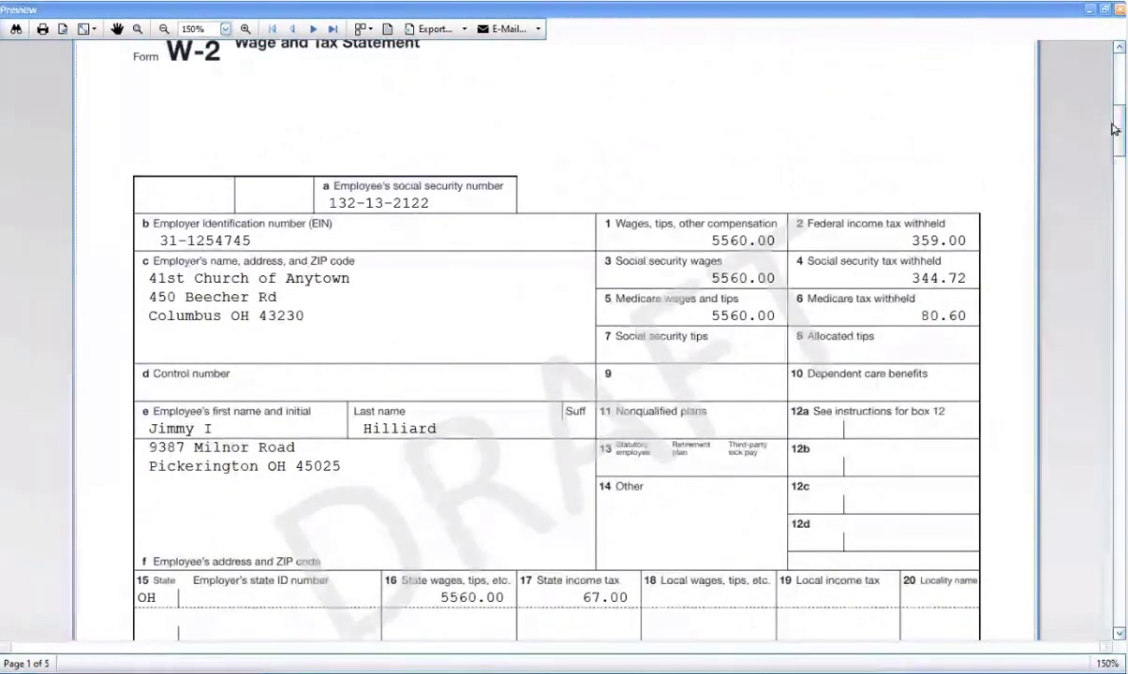
left_click_drag(1118, 131, 1118, 507)
scroll(974, 375, "down", 10)
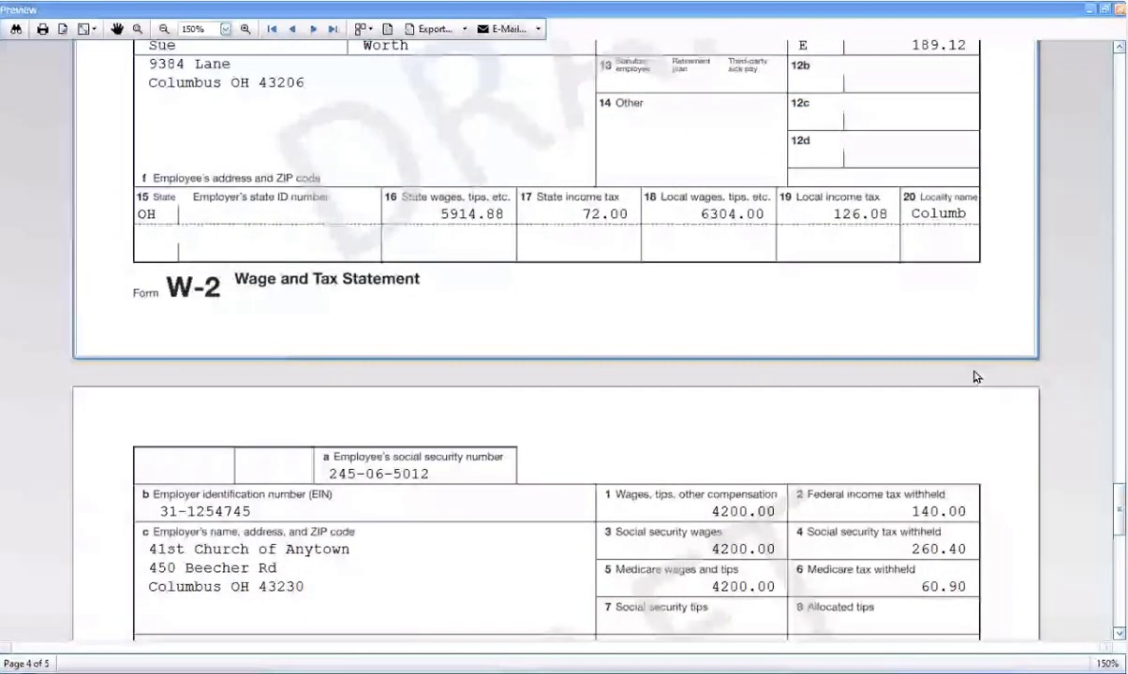
scroll(898, 415, "down", 9)
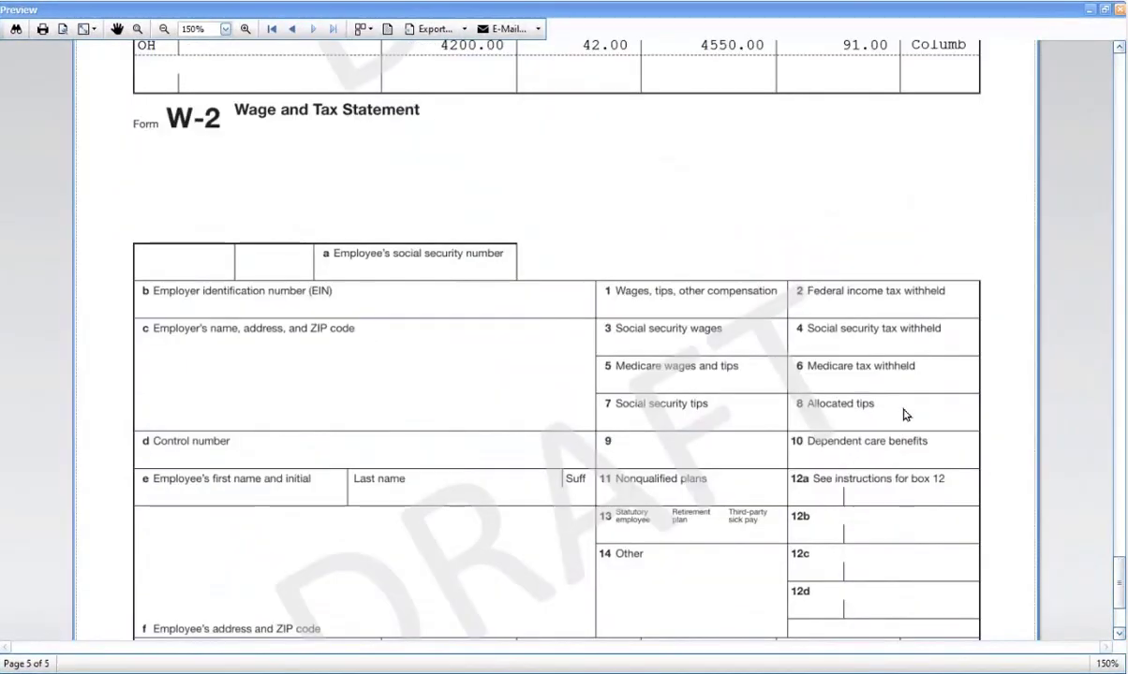
scroll(740, 410, "up", 6)
scroll(621, 458, "down", 6)
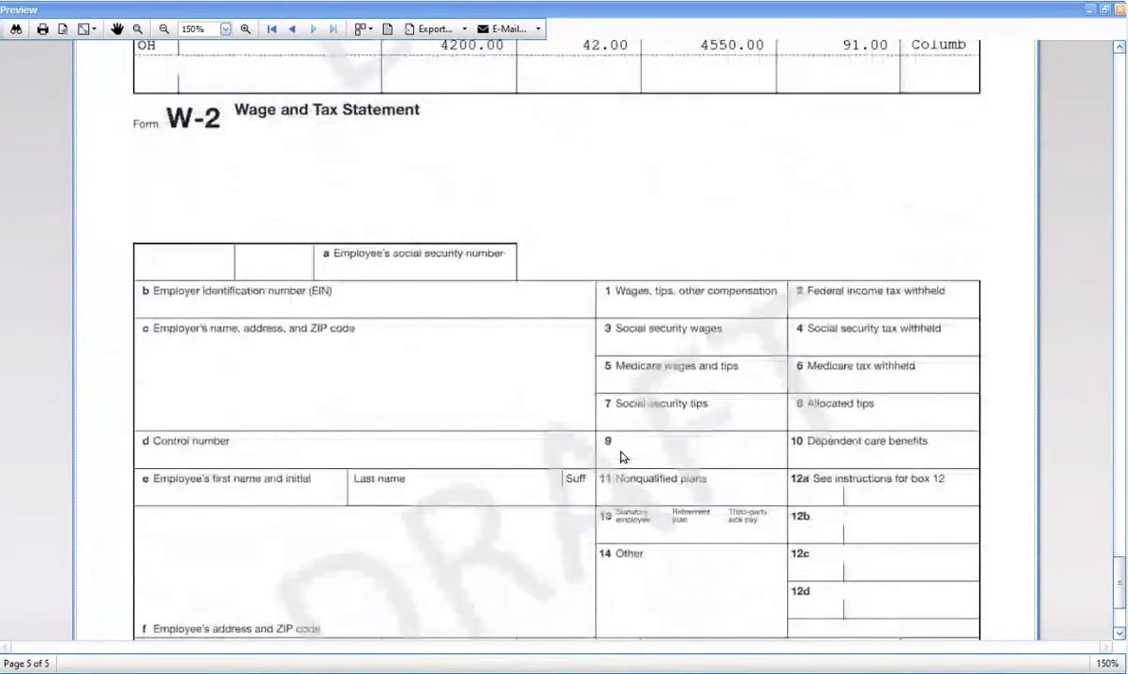
scroll(624, 454, "down", 3)
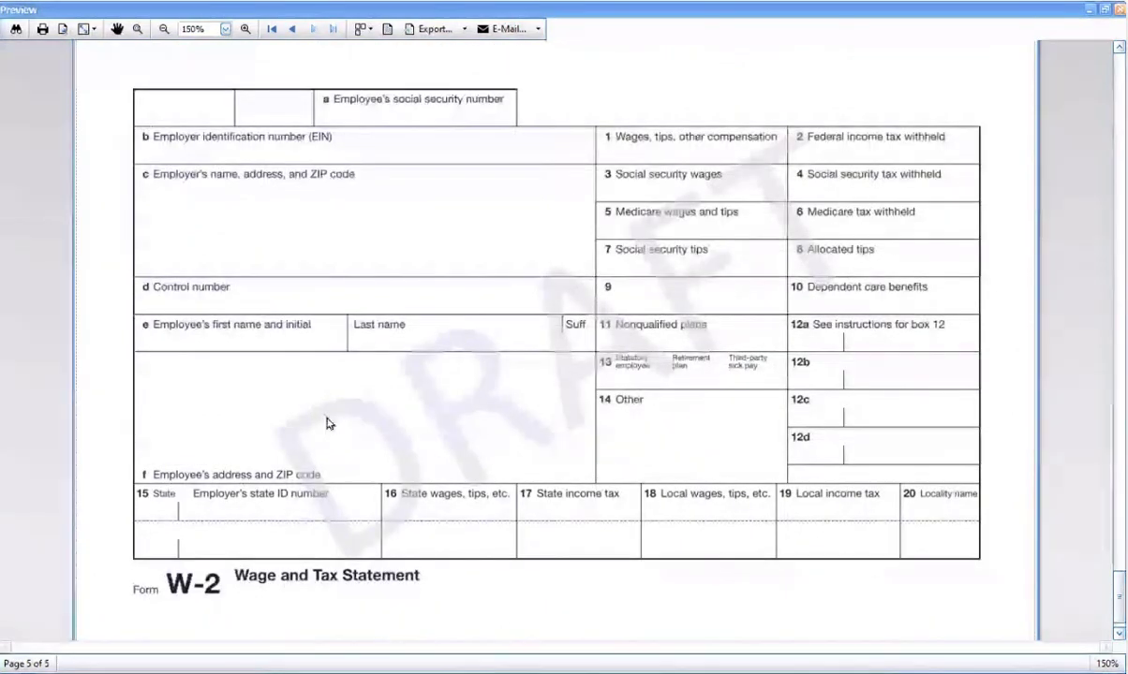
scroll(281, 405, "up", 9)
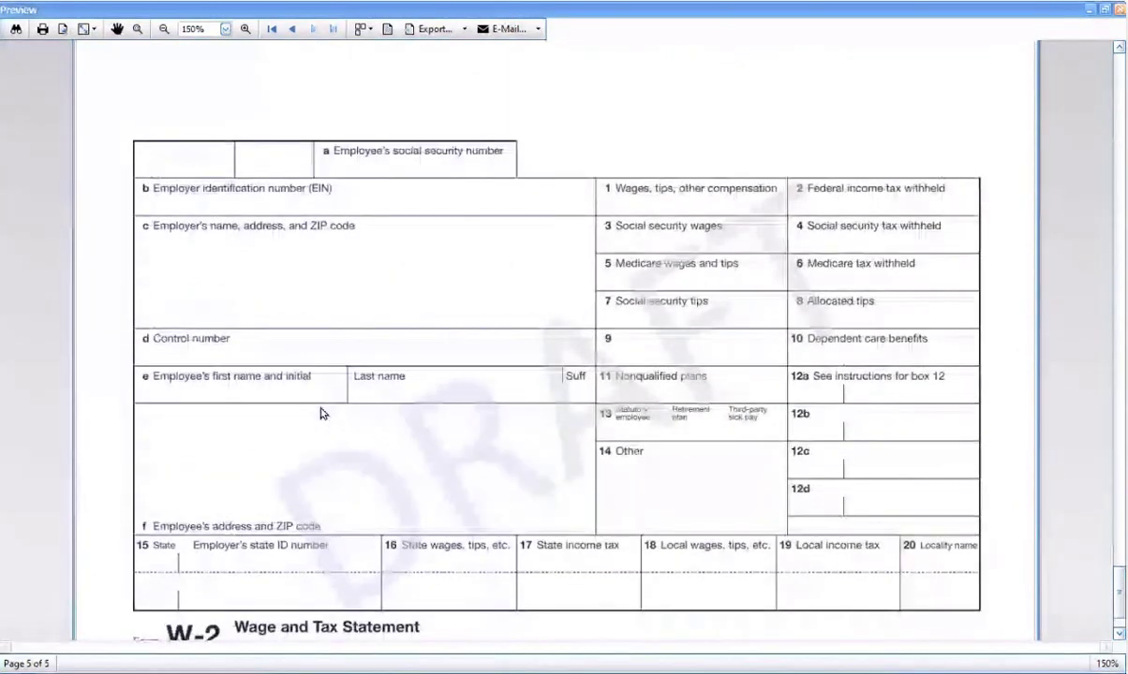
scroll(330, 401, "up", 6)
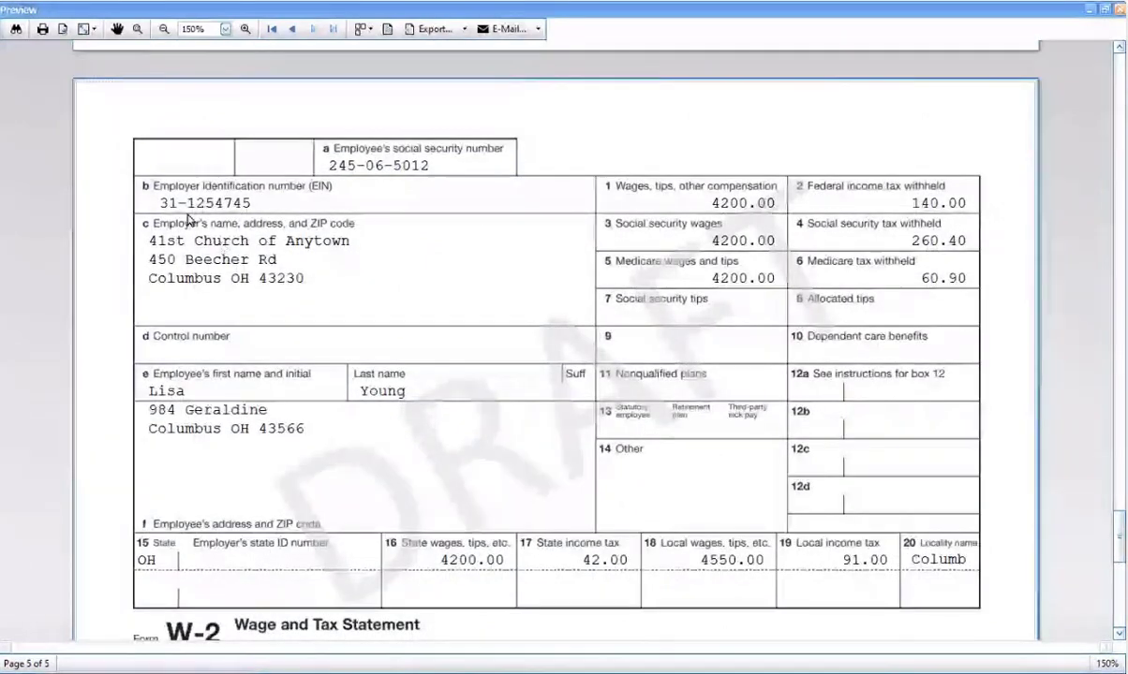
scroll(359, 398, "down", 5)
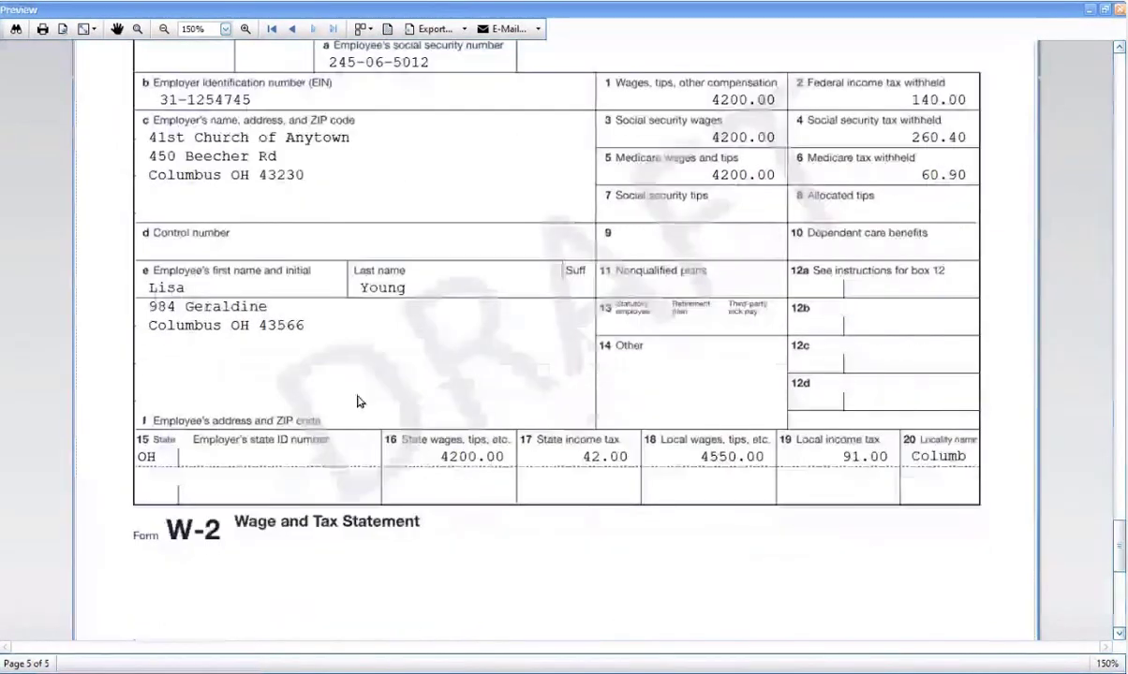
scroll(478, 310, "down", 12)
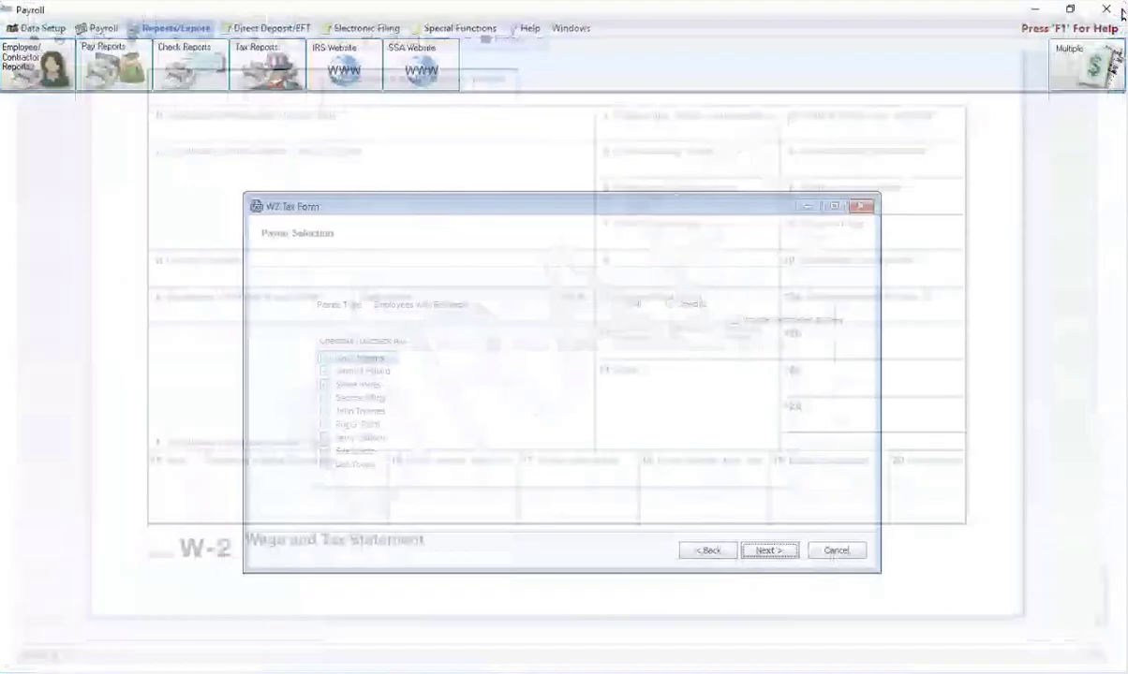
Step: Finish the W2 wizard and dismiss the Tax Reports list without choosing a report
left_click(780, 548)
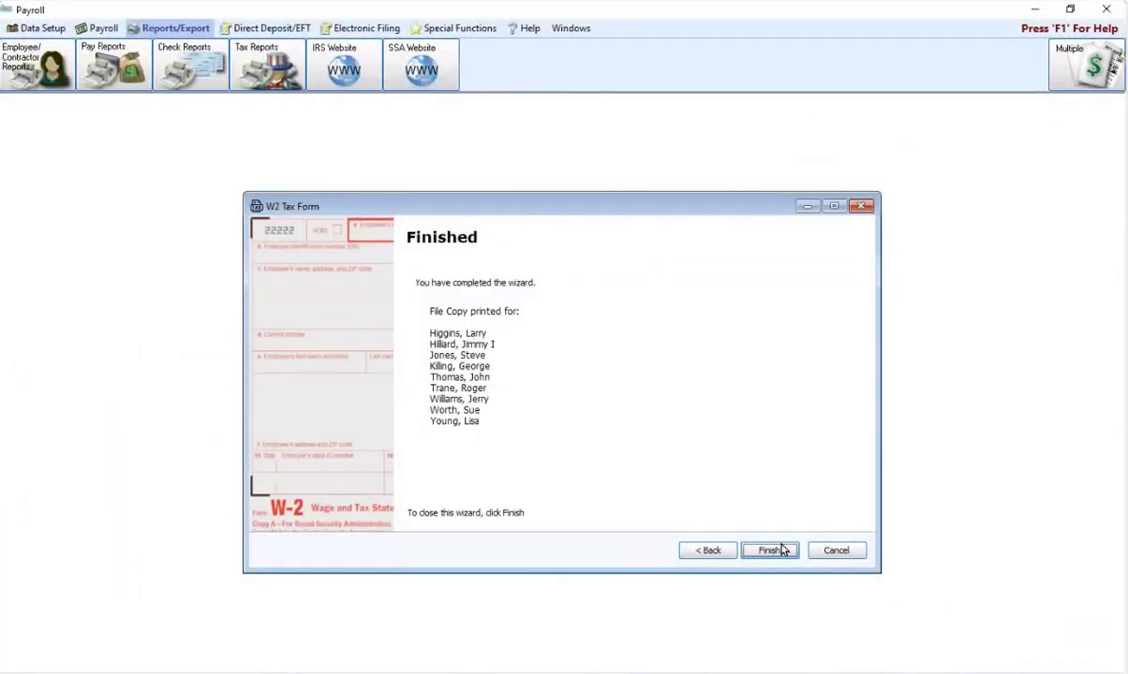
left_click(262, 56)
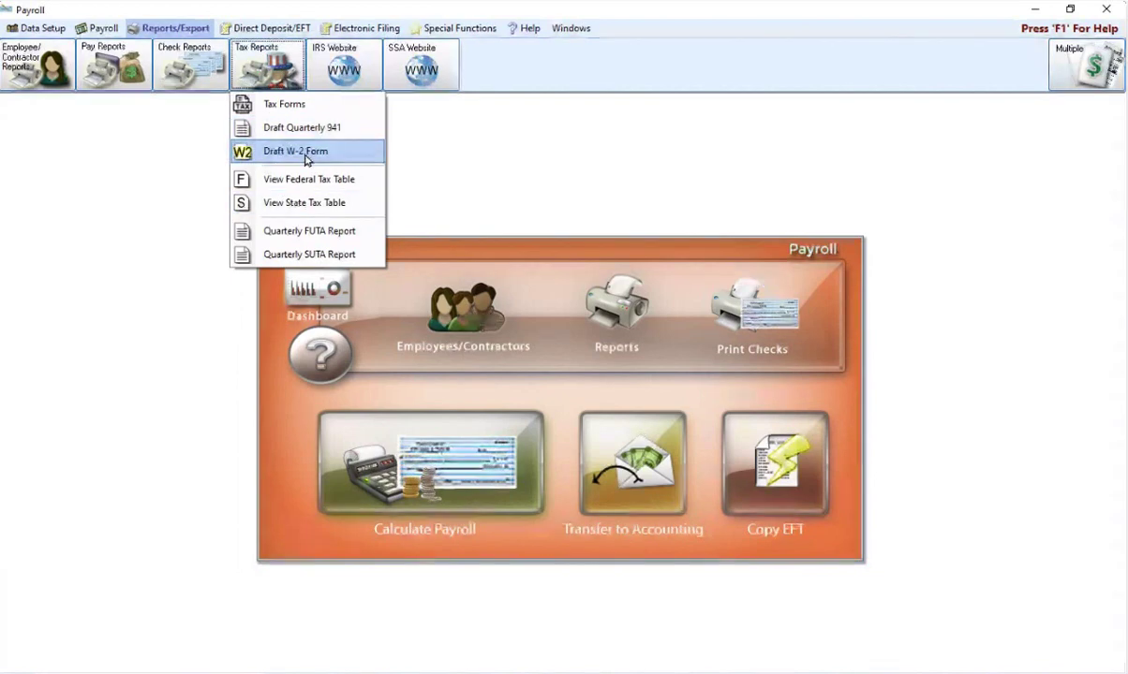
left_click(548, 185)
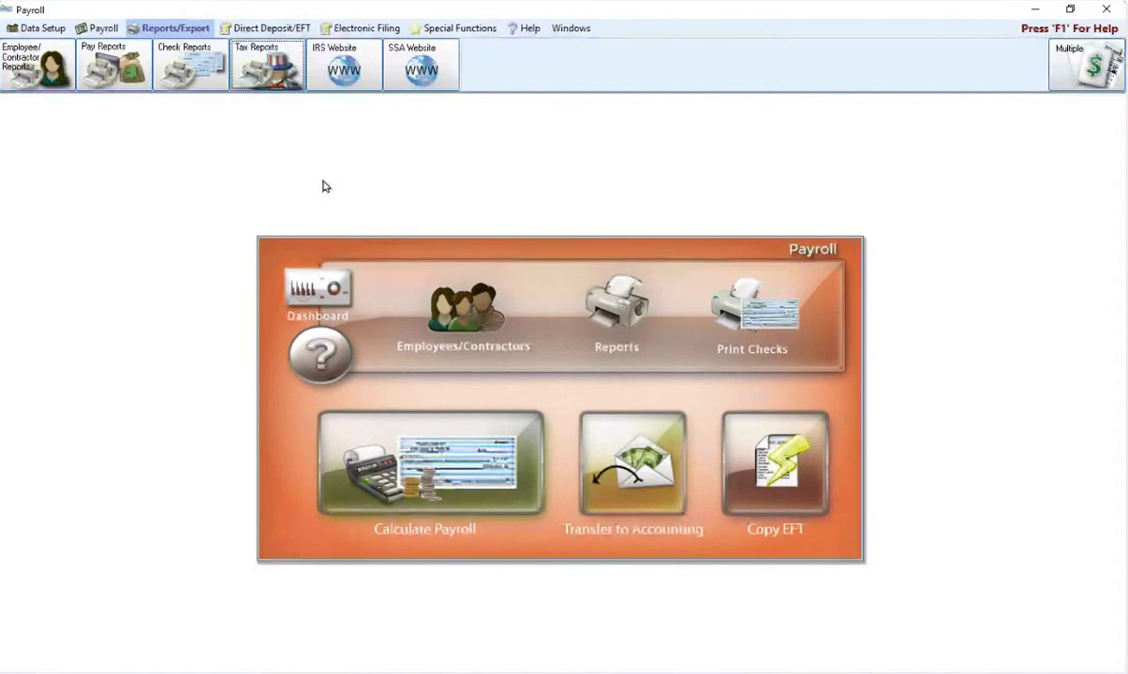
Step: Open the Accounting module for Jan - Dec 2023 and show its Reports/Export options
mouse_move(506, 670)
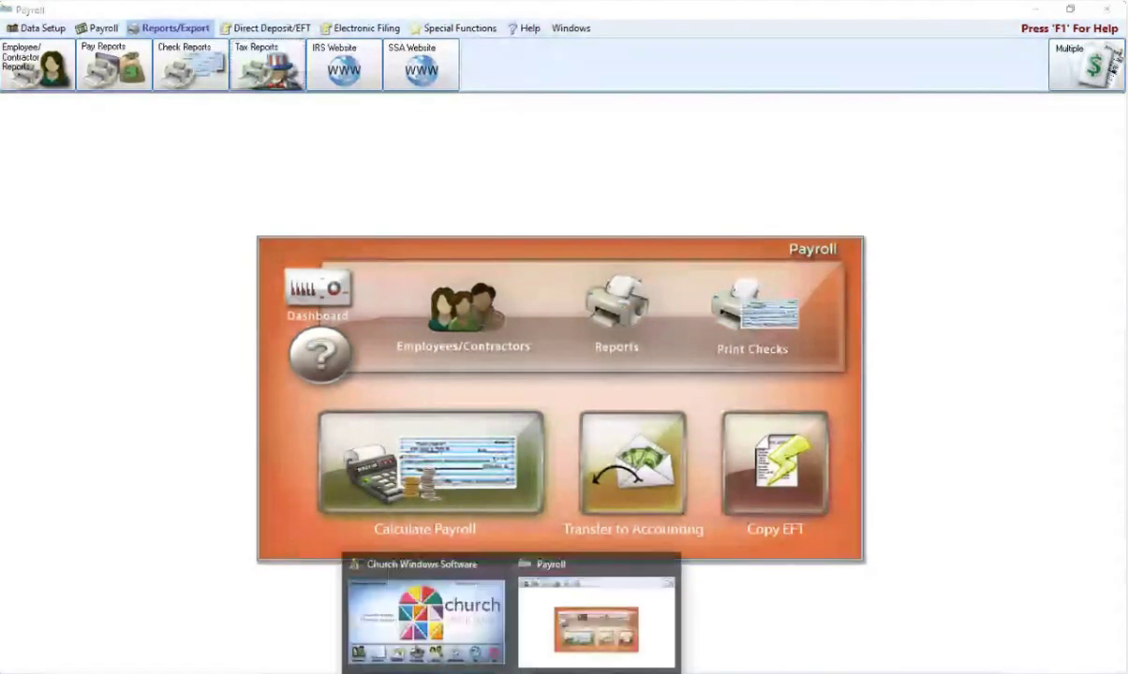
left_click(450, 581)
left_click(506, 513)
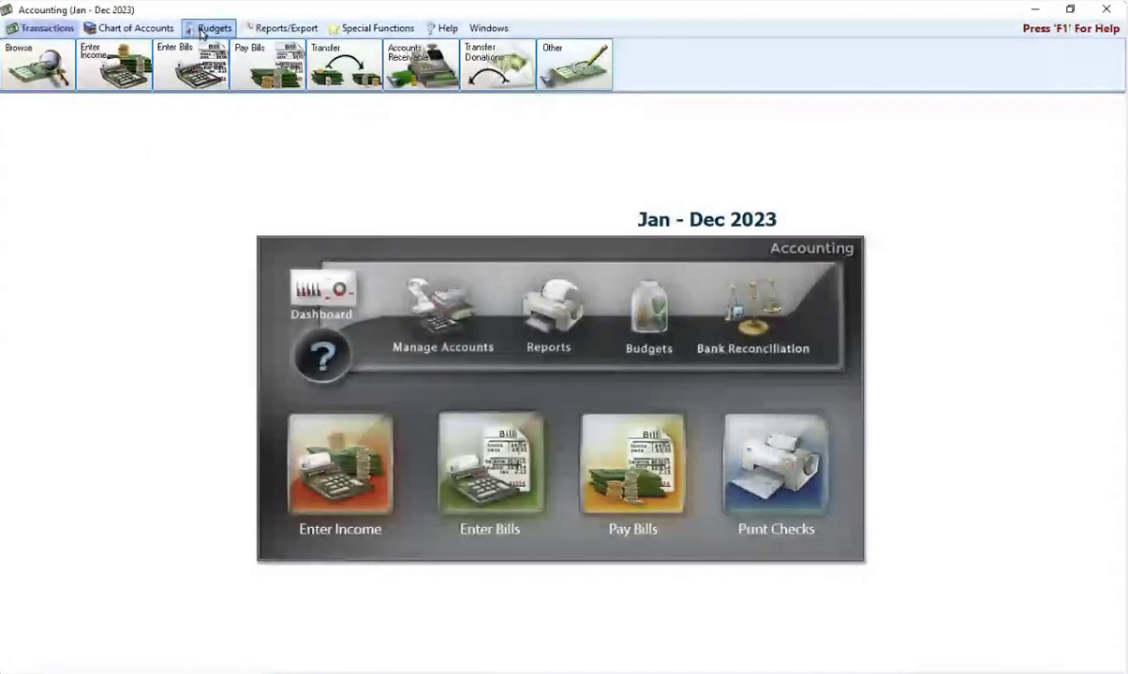
left_click(276, 29)
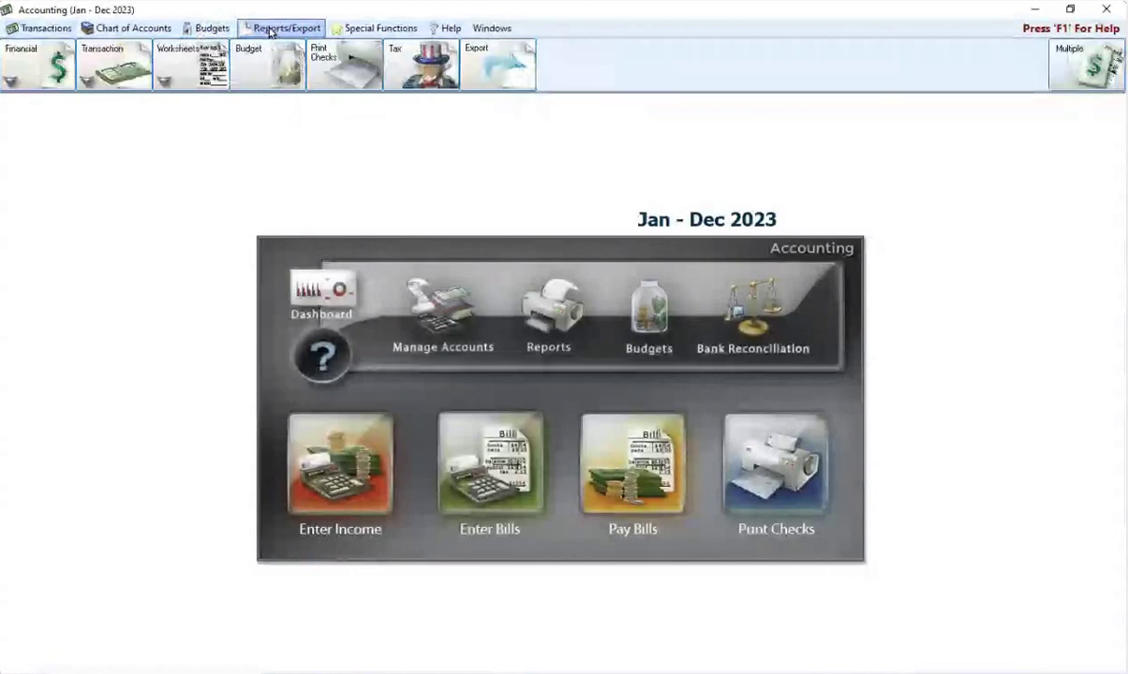
Step: Open Tax Forms and select the federal 2023 1099-NEC form
left_click(406, 65)
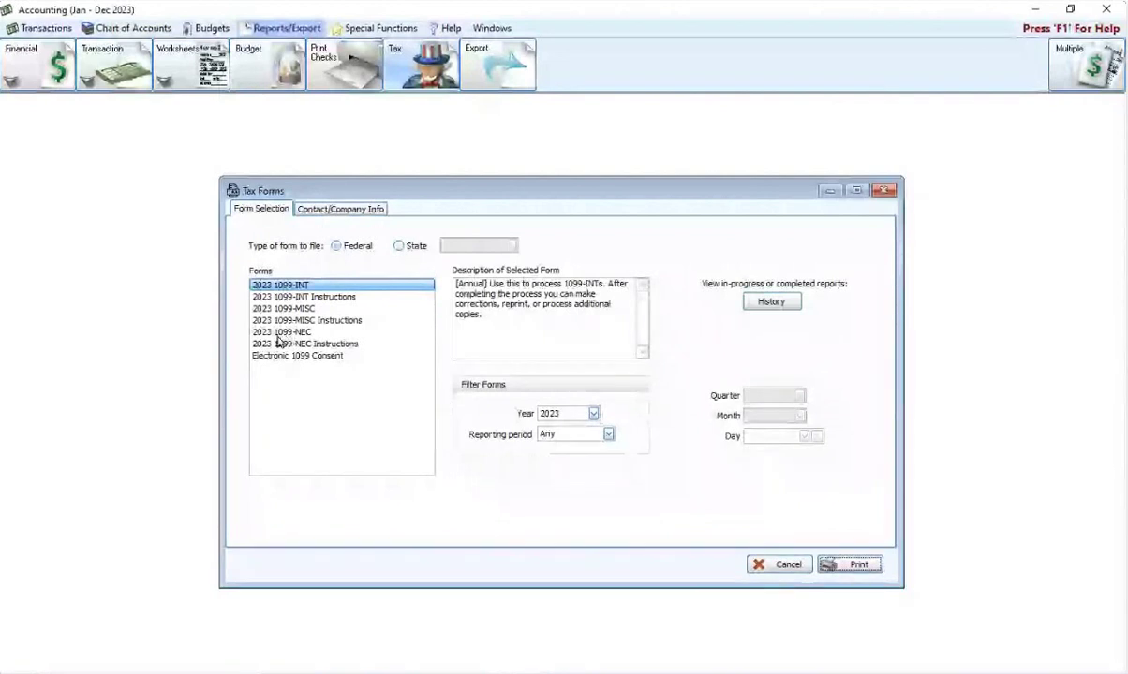
left_click(280, 333)
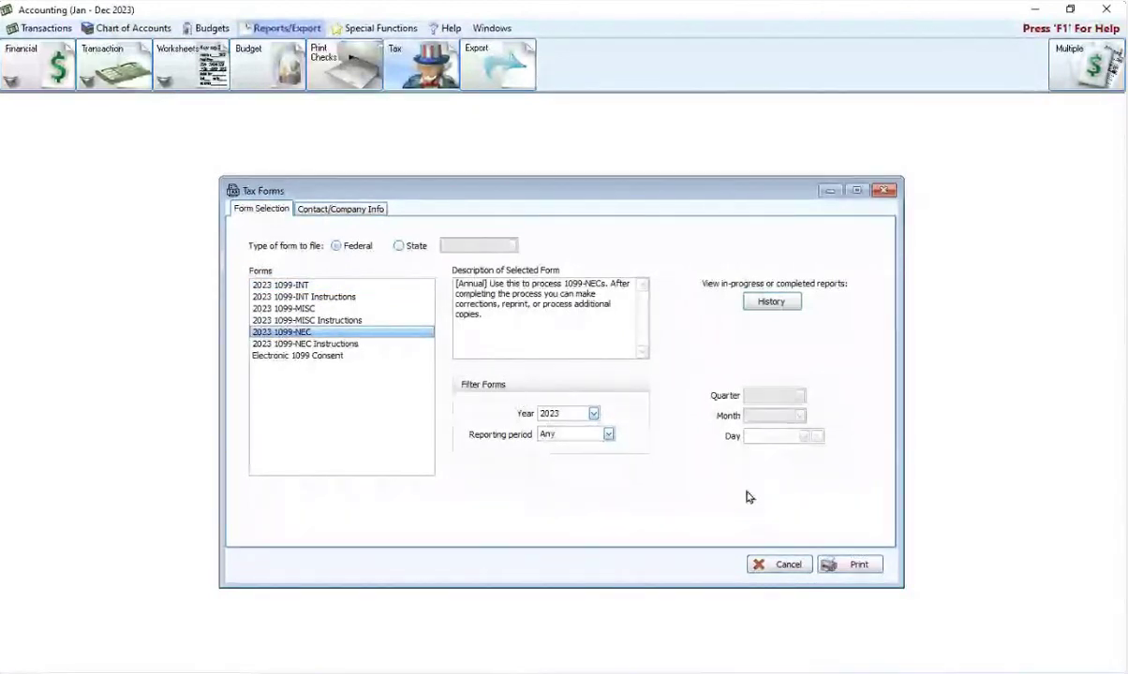
Step: Review the 1099 Selections payee list, cancel it without changes, and close Tax Forms
left_click(856, 566)
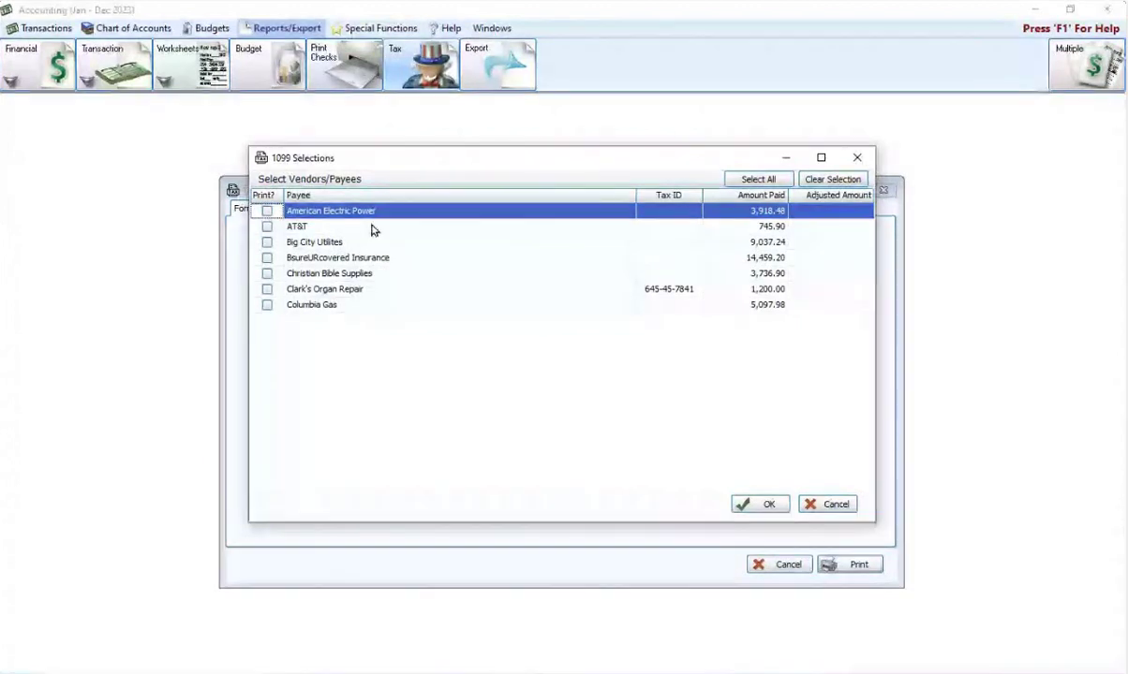
left_click(859, 160)
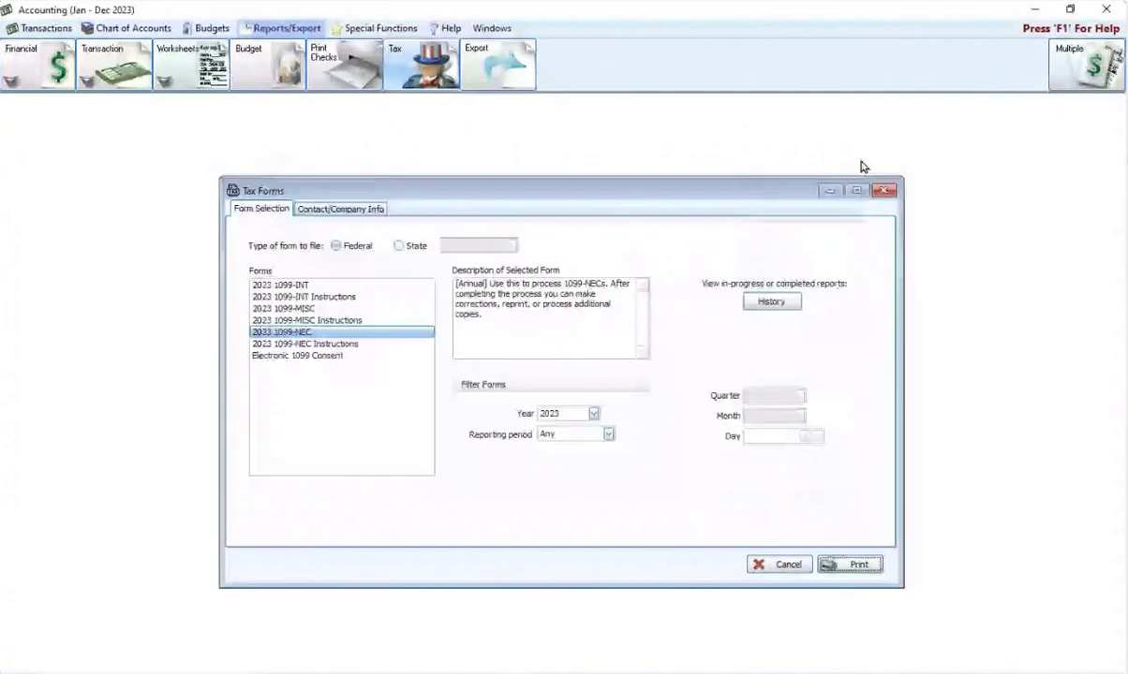
left_click(883, 190)
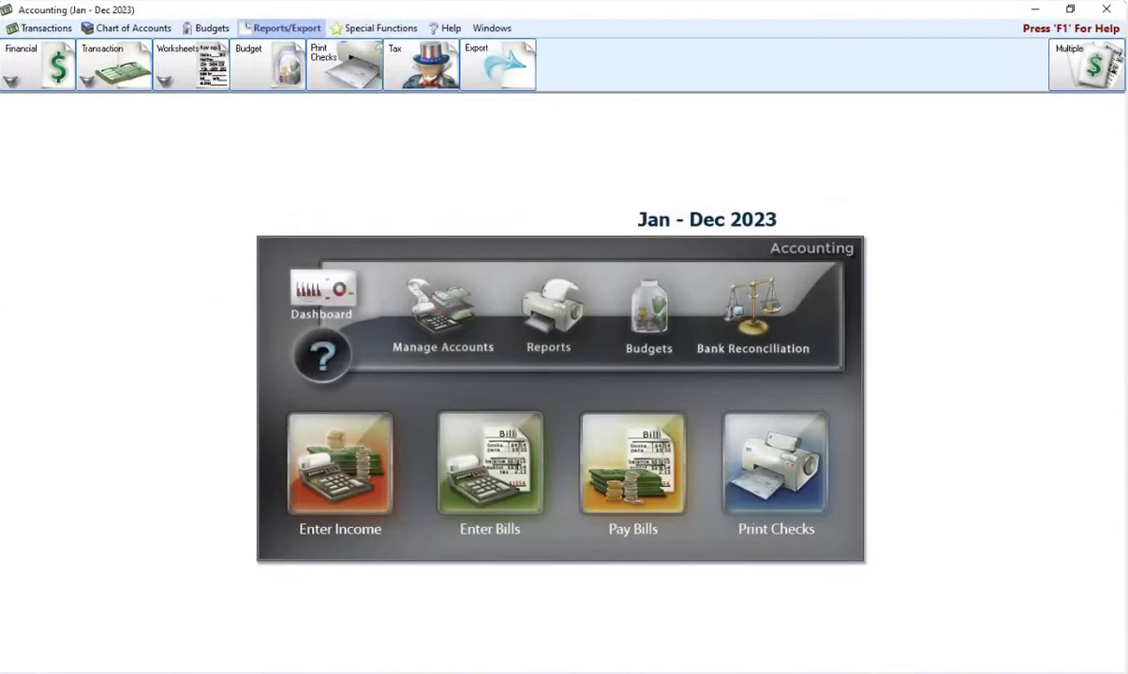
Step: In Payroll, open the Pay Reports > Pay Period Earnings > Taxable Earnings report options
mouse_move(604, 635)
left_click(514, 622)
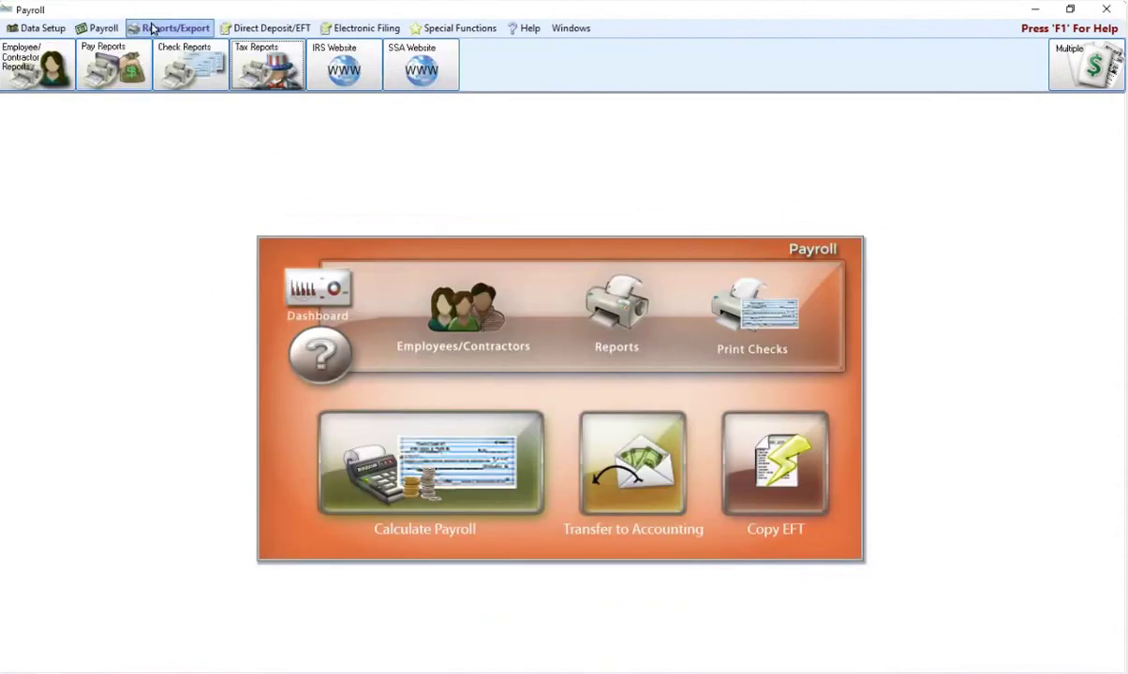
left_click(54, 79)
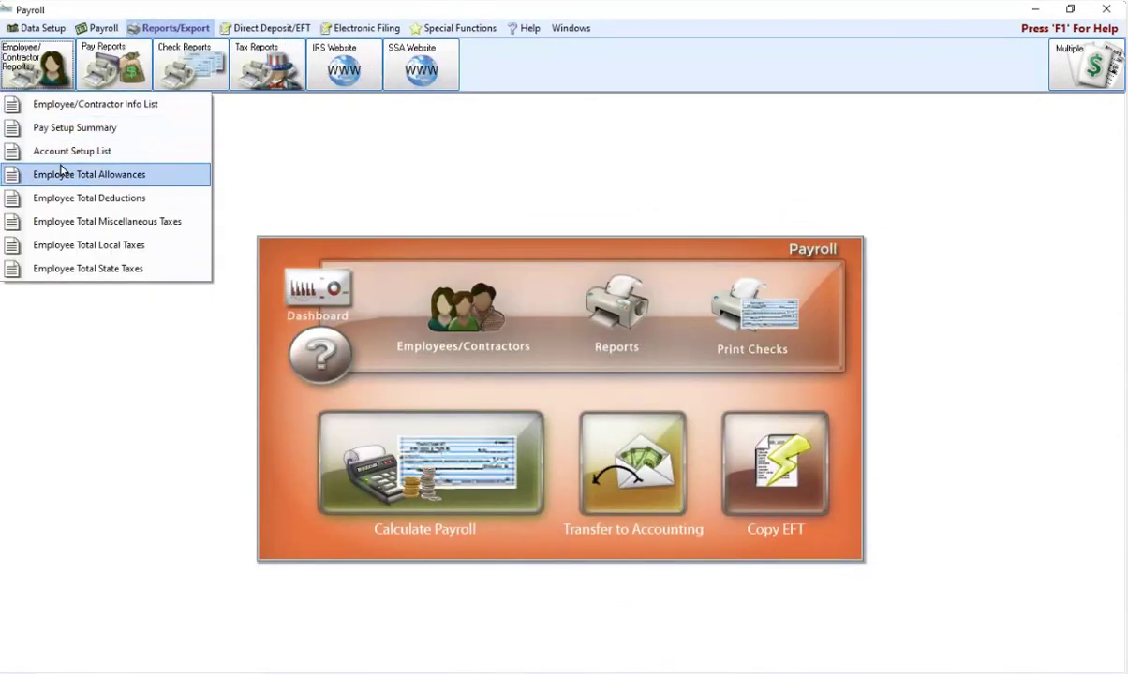
left_click(115, 68)
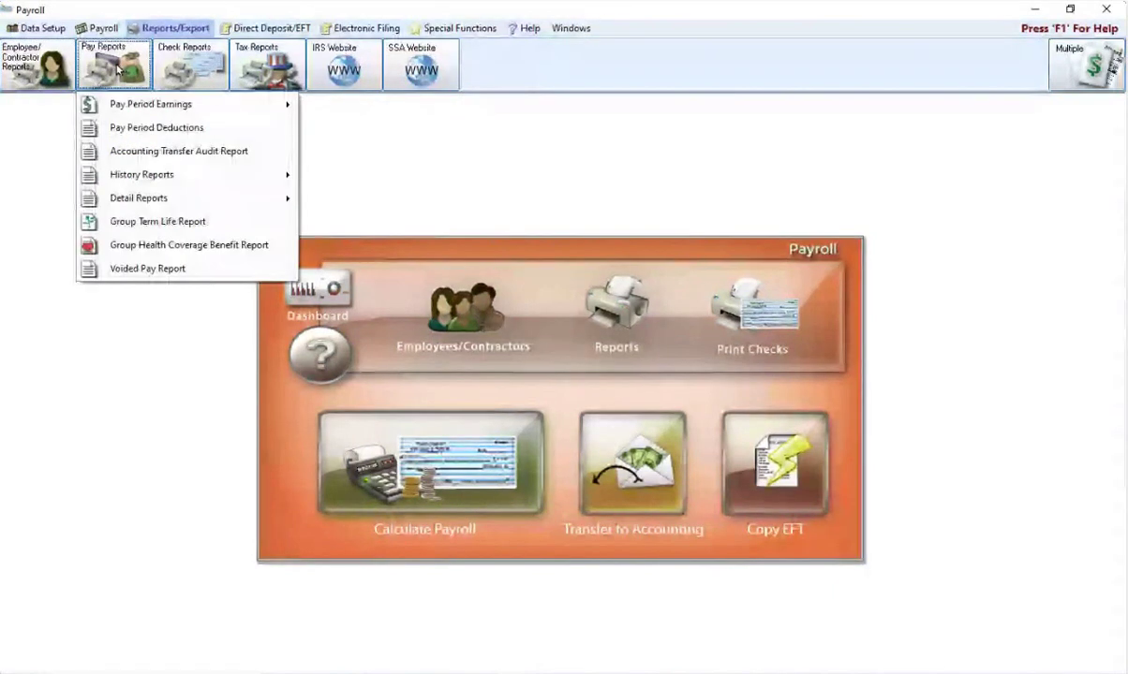
mouse_move(122, 102)
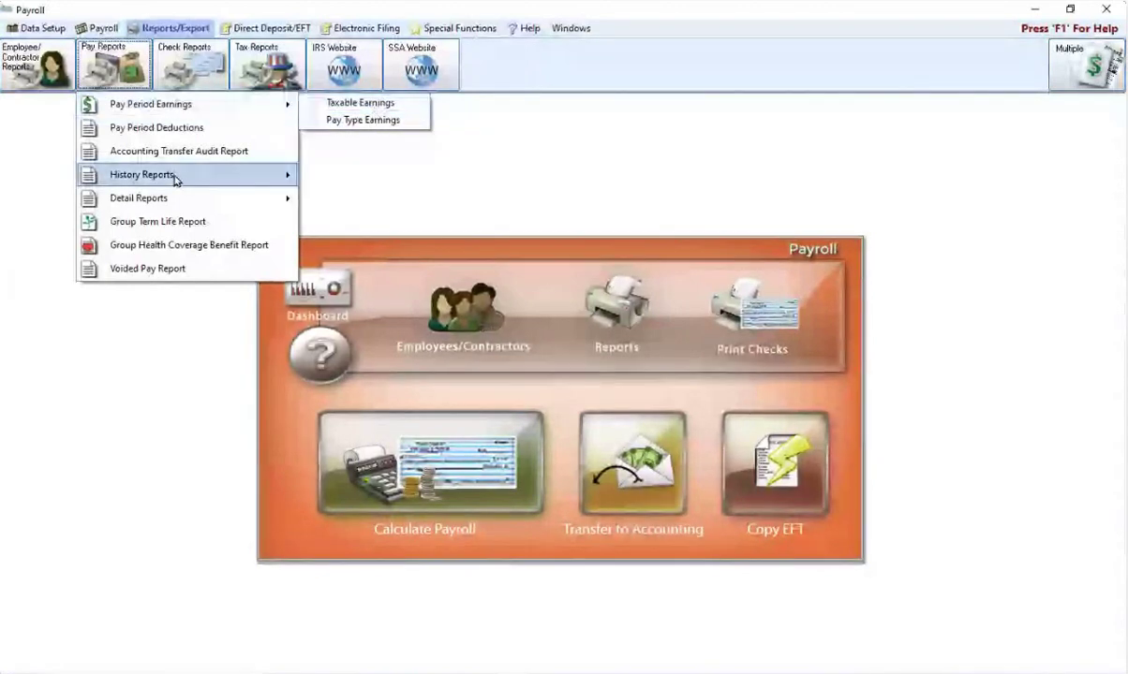
mouse_move(146, 178)
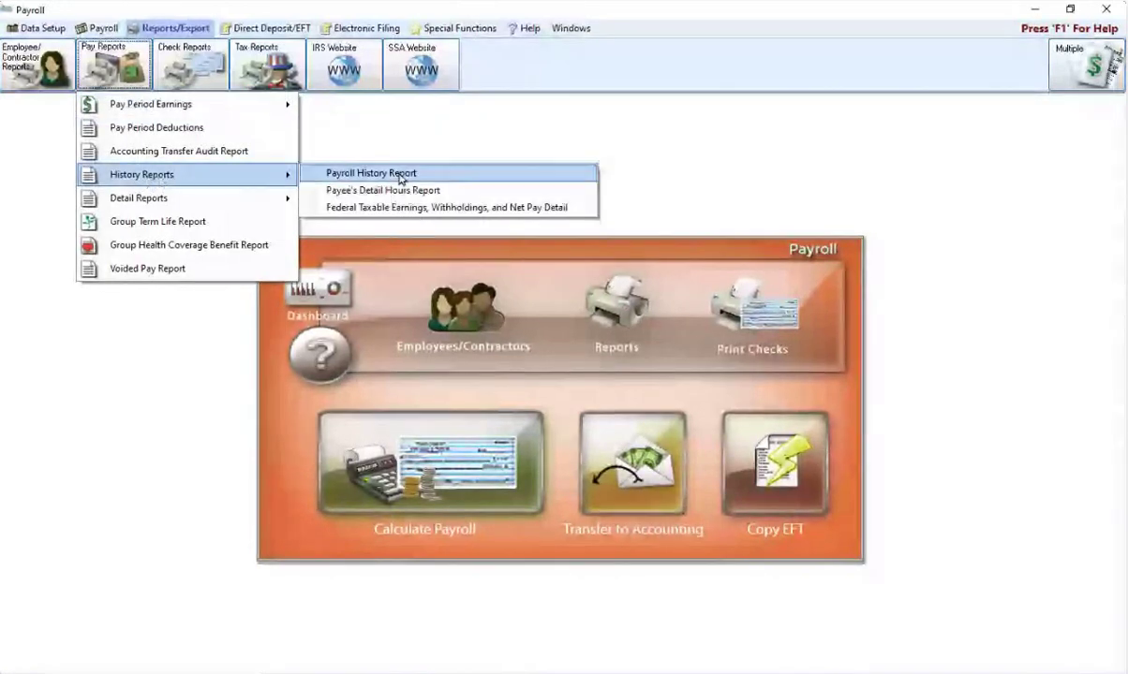
mouse_move(270, 75)
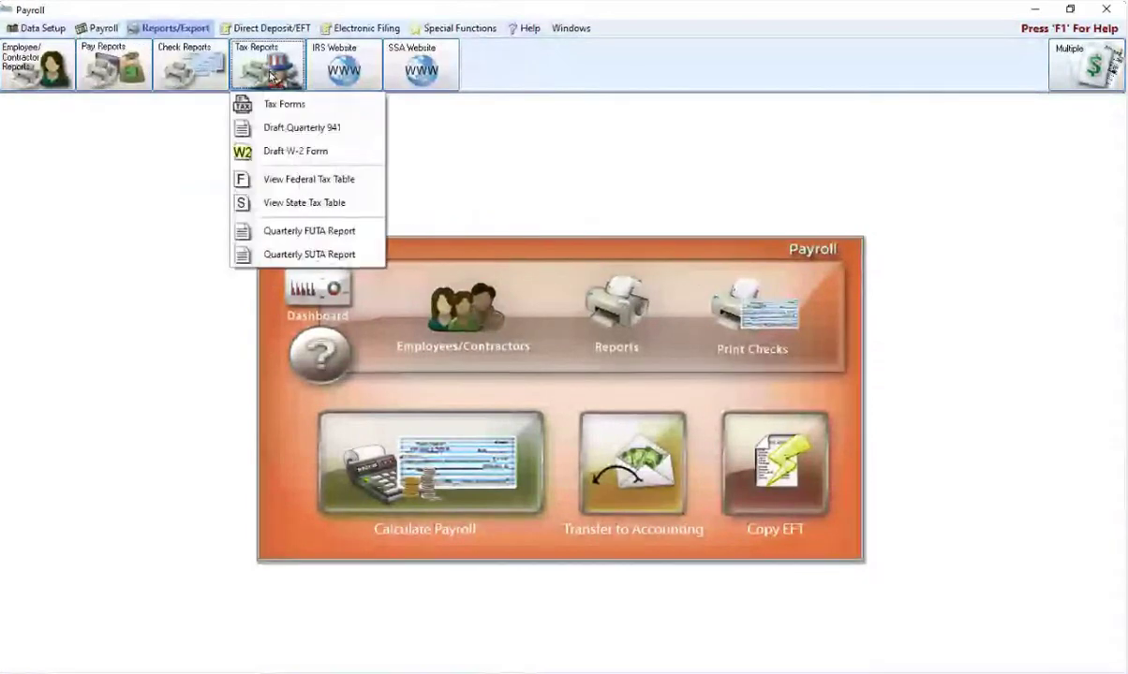
mouse_move(114, 70)
mouse_move(188, 106)
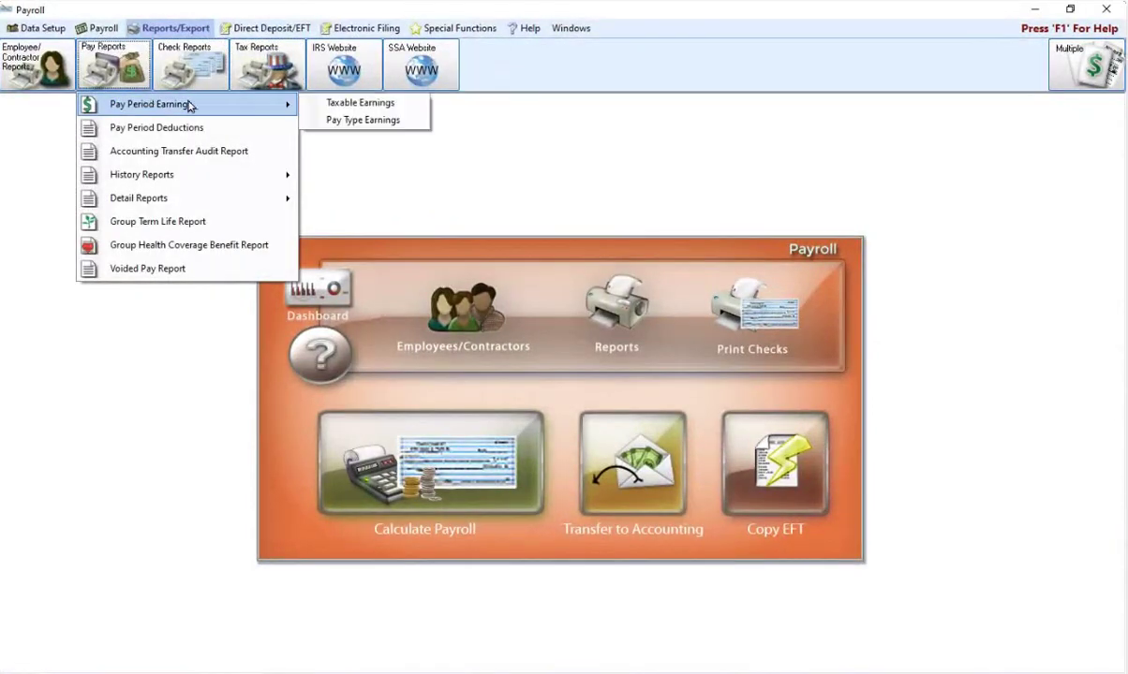
left_click(325, 101)
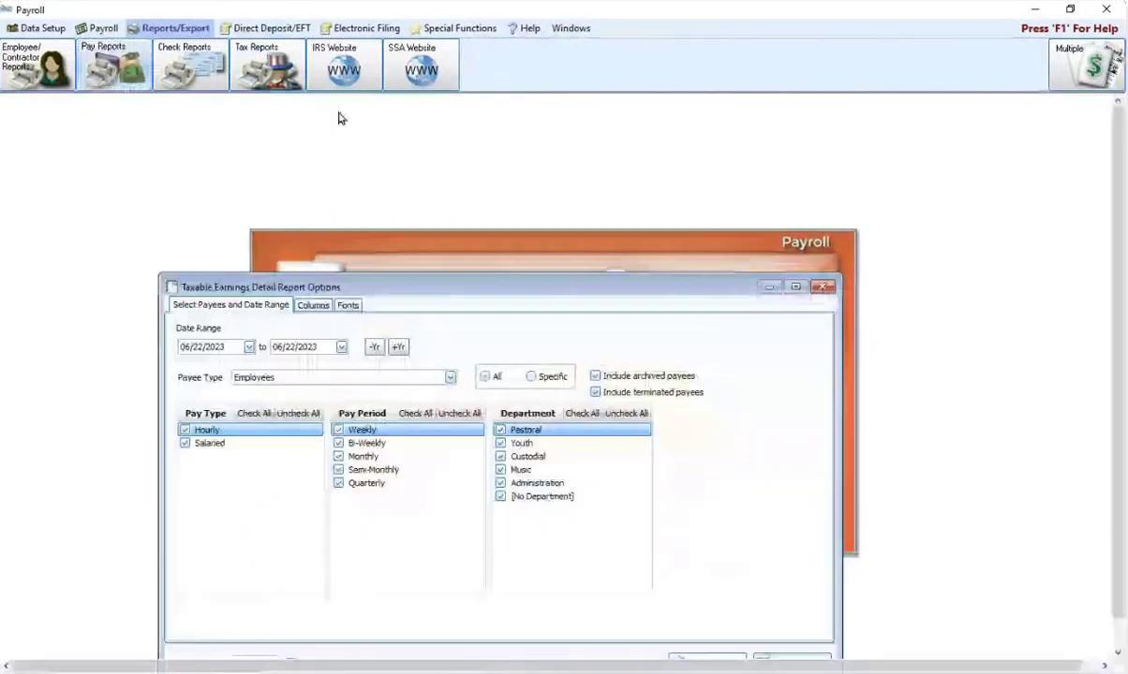
Step: Set Payee Type to Contractors, move the options dialog up, then close it without running
left_click(449, 378)
left_click(267, 403)
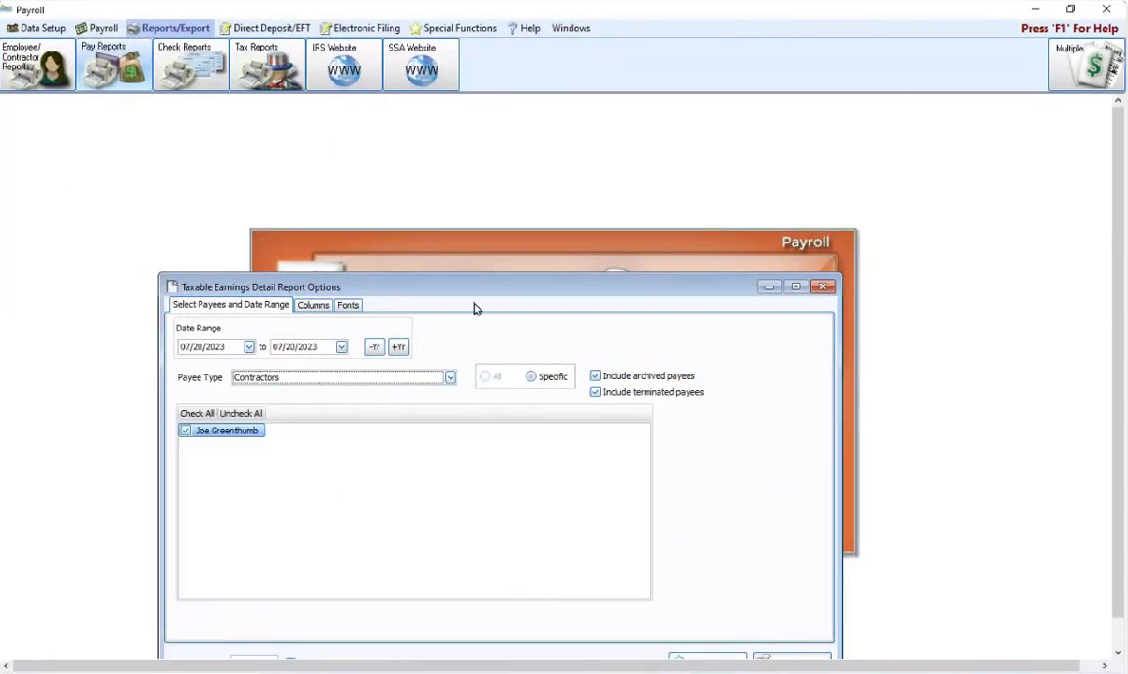
left_click_drag(477, 292, 473, 206)
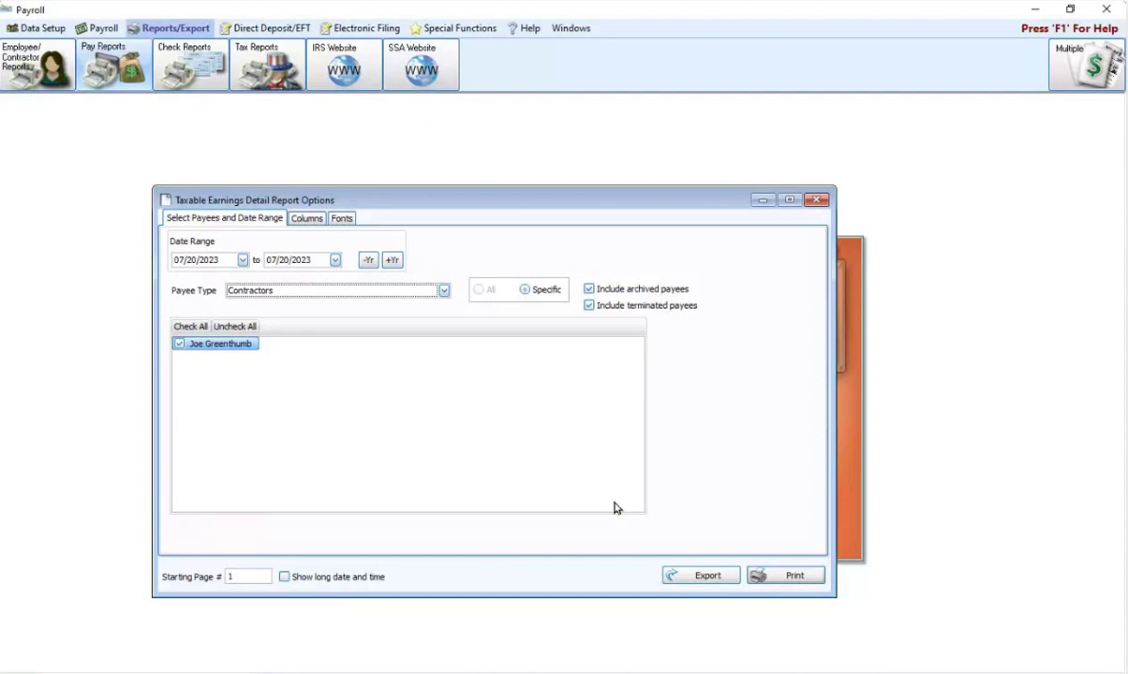
left_click(819, 200)
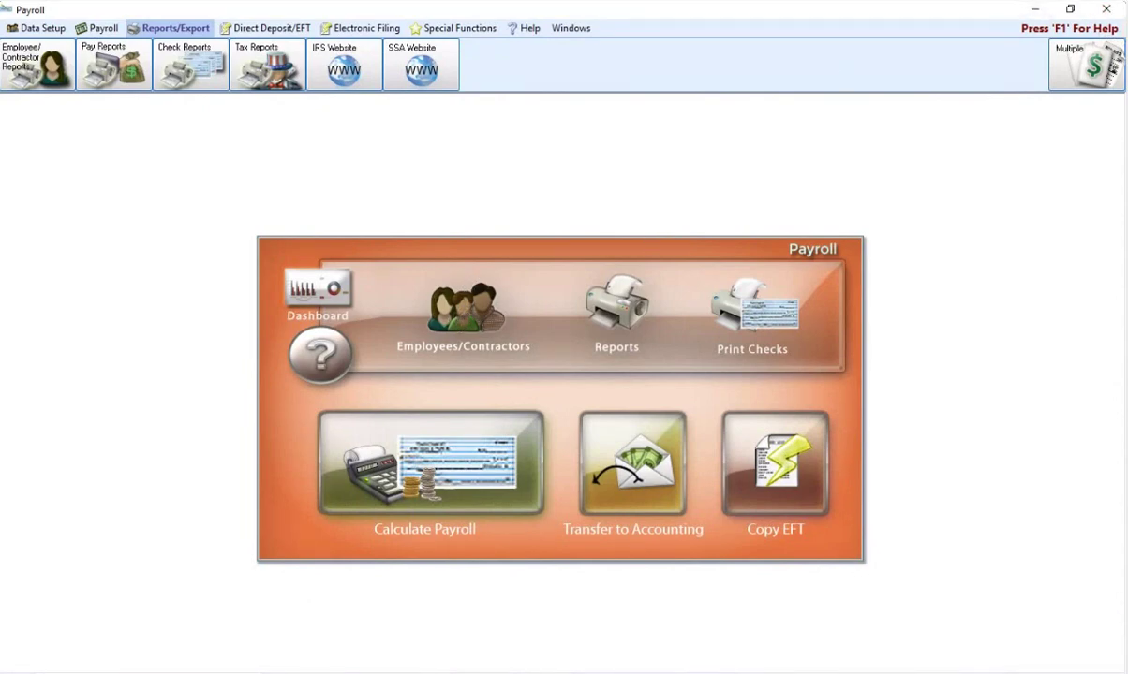
mouse_move(511, 673)
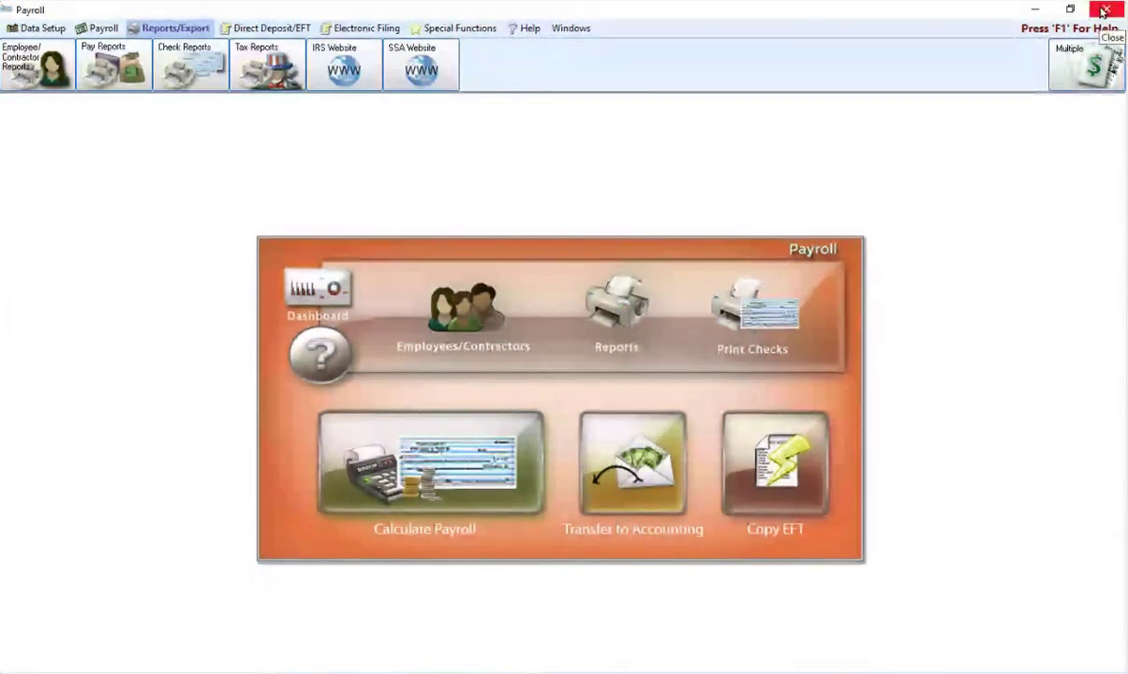
mouse_move(511, 673)
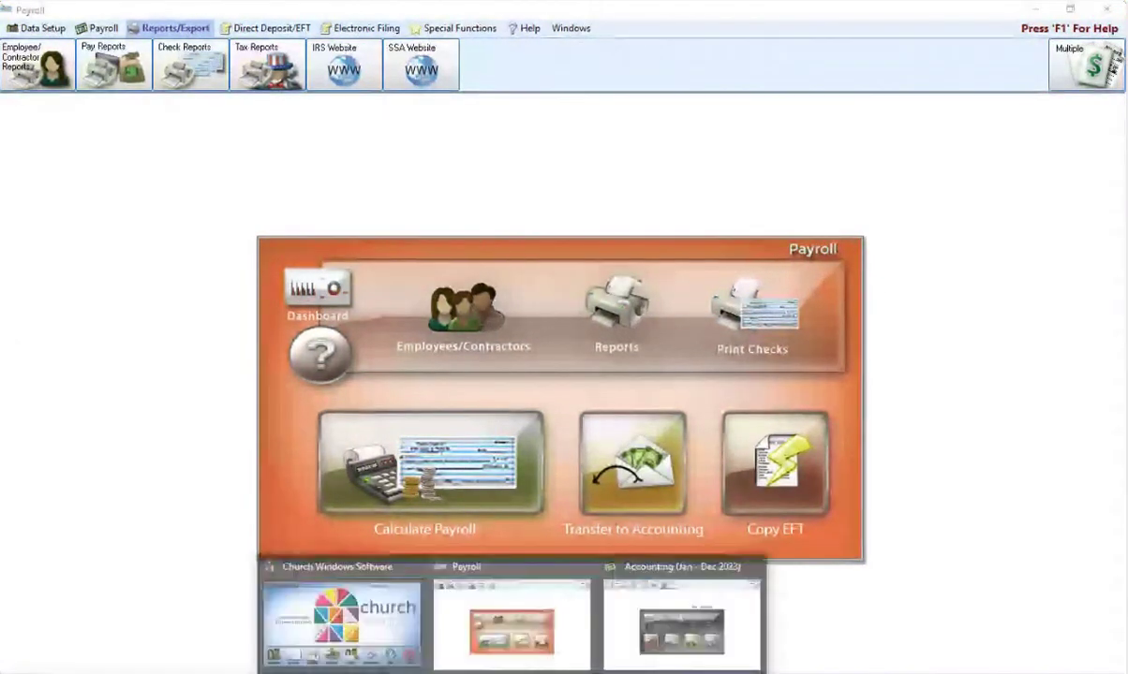
Step: Switch to Accounting, open Tax Forms, and select 2023 1099-NEC
left_click(680, 646)
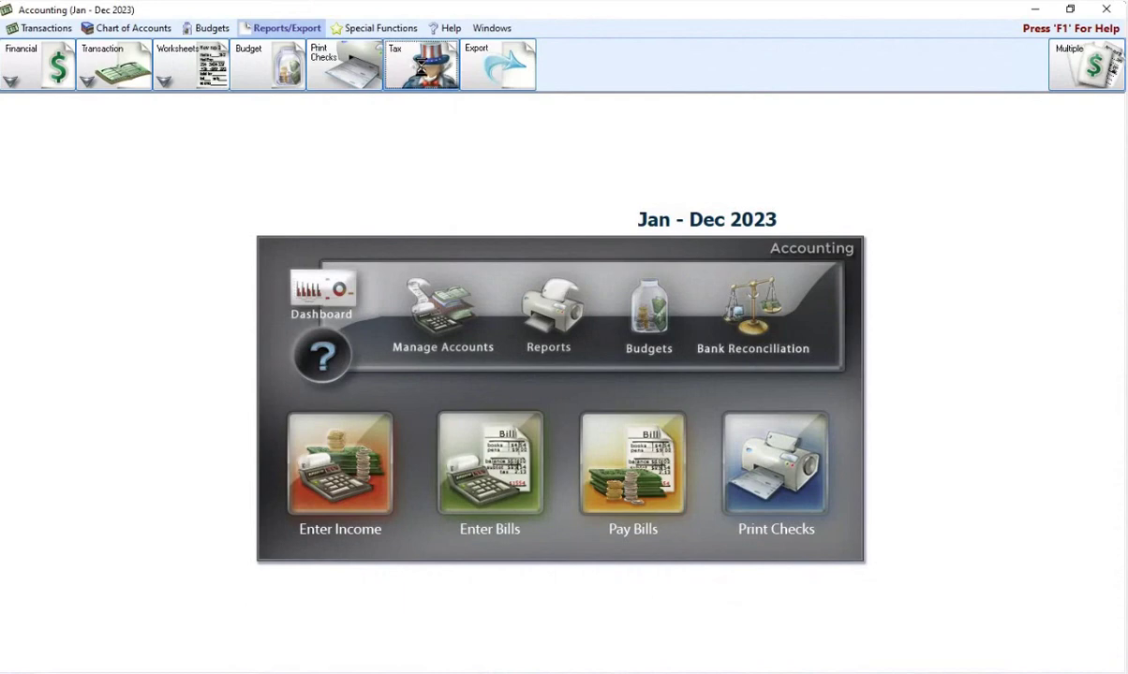
left_click(420, 70)
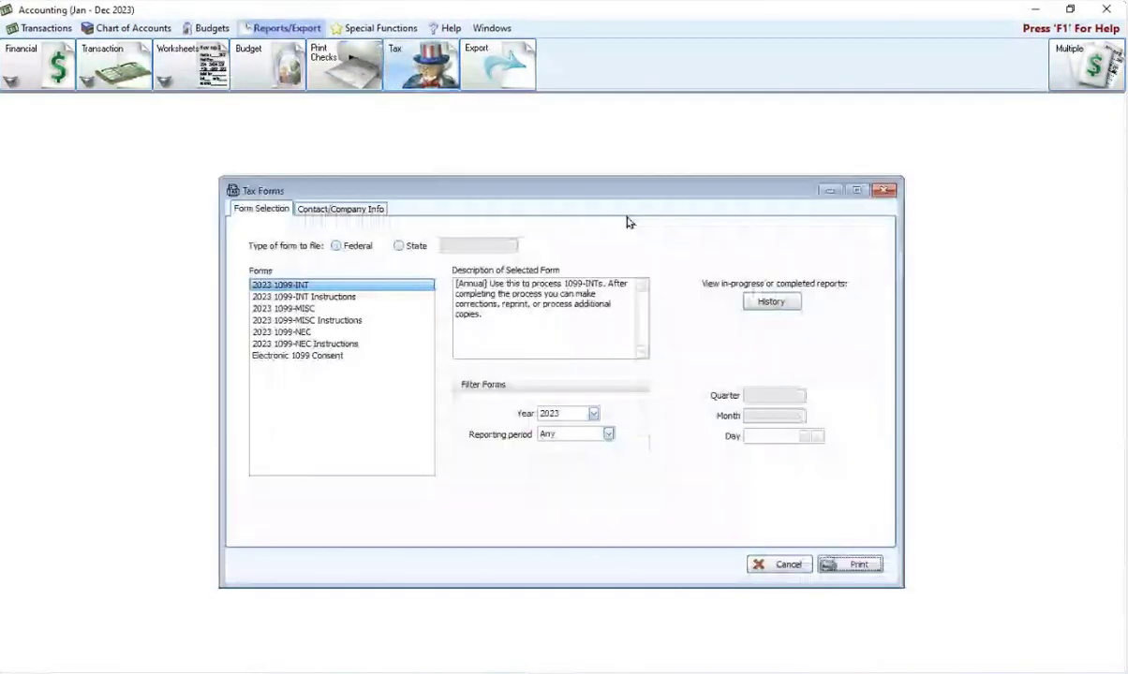
left_click(292, 333)
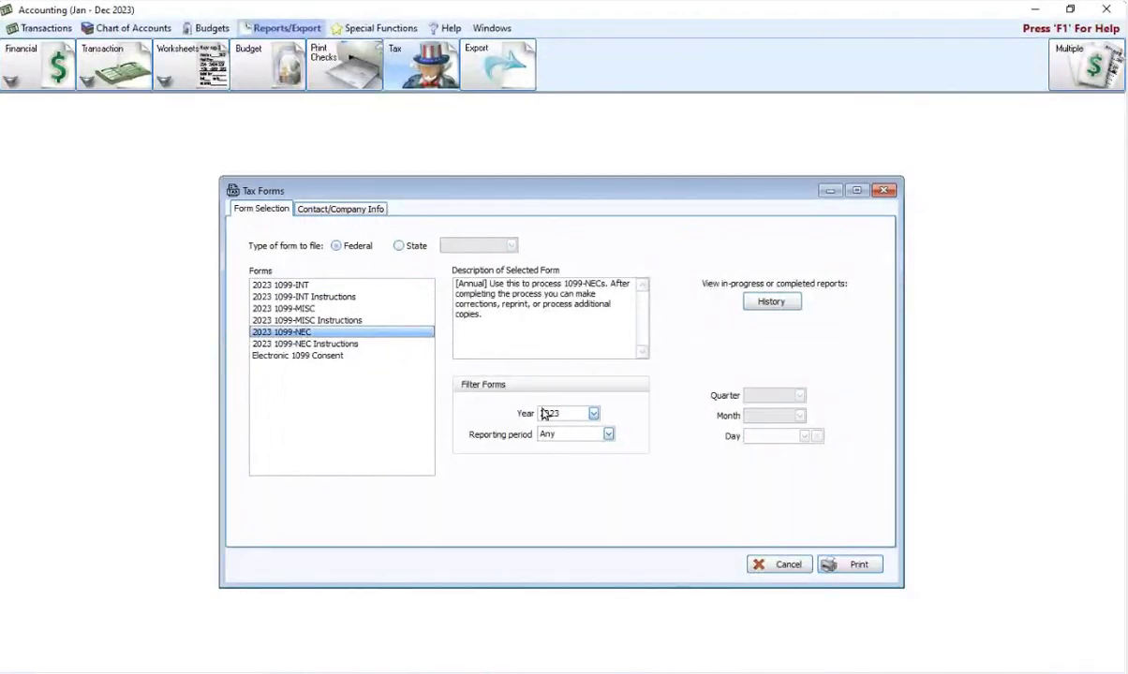
Step: Bring up the 1099-NEC vendor selection, cancel it, and close the Tax Forms window
left_click(856, 564)
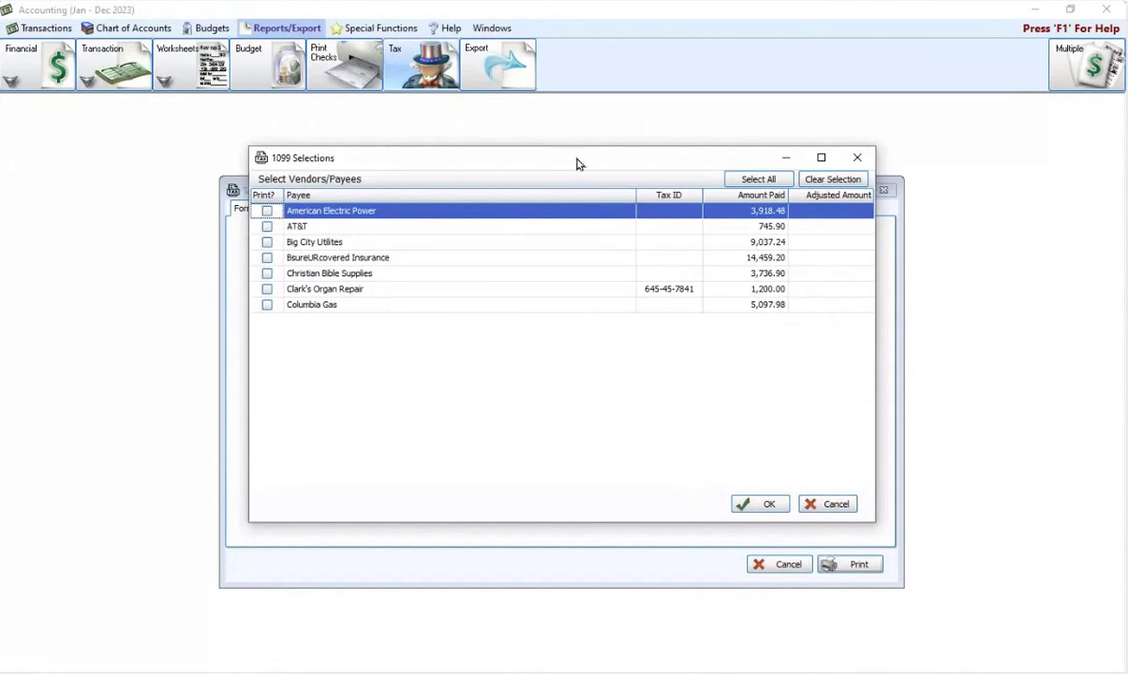
left_click(834, 506)
left_click(882, 191)
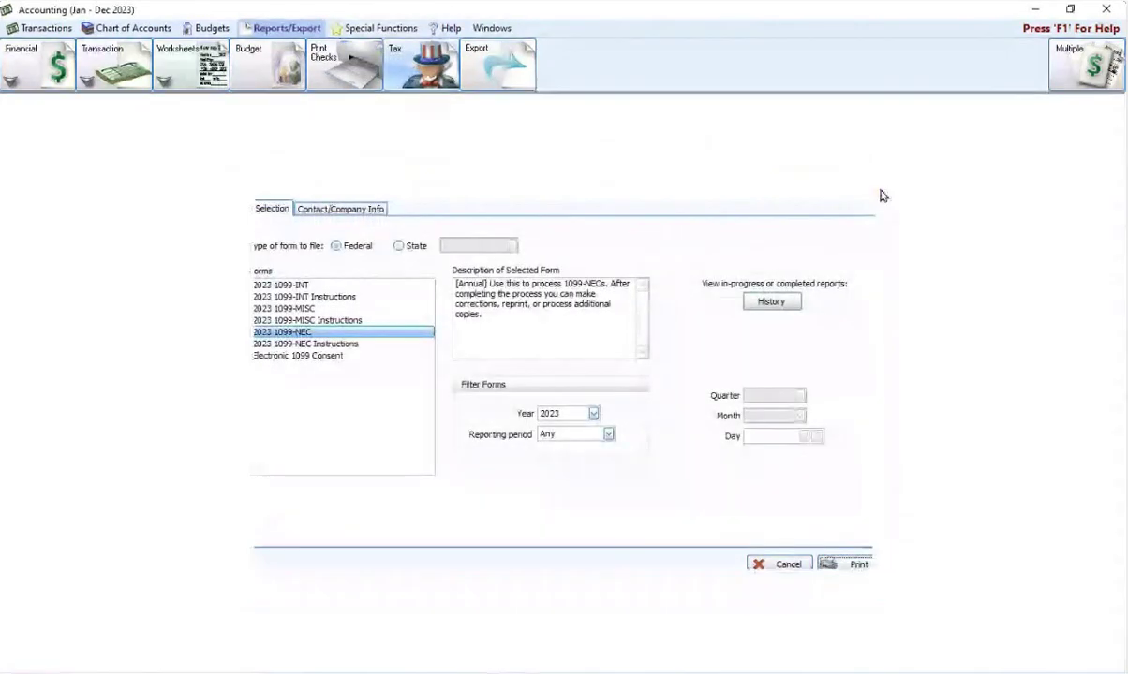
Step: In the Chart of Accounts, expand Accounts Payable and open City Florist's vendor/payee information
left_click(440, 322)
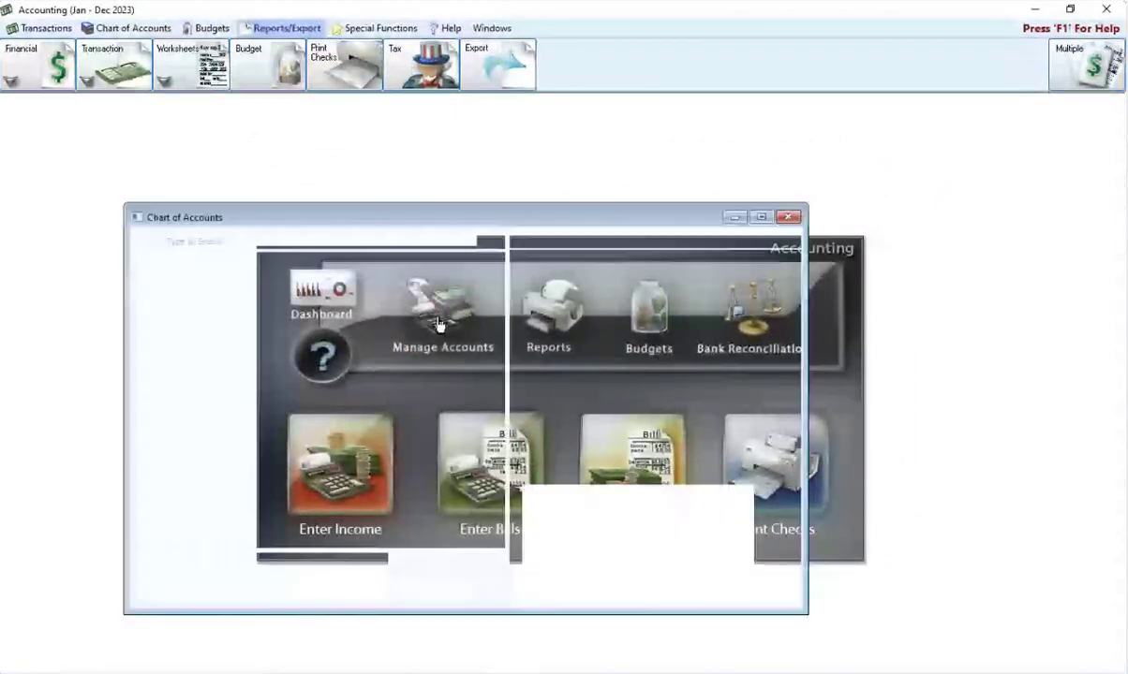
scroll(422, 356, "down", 2)
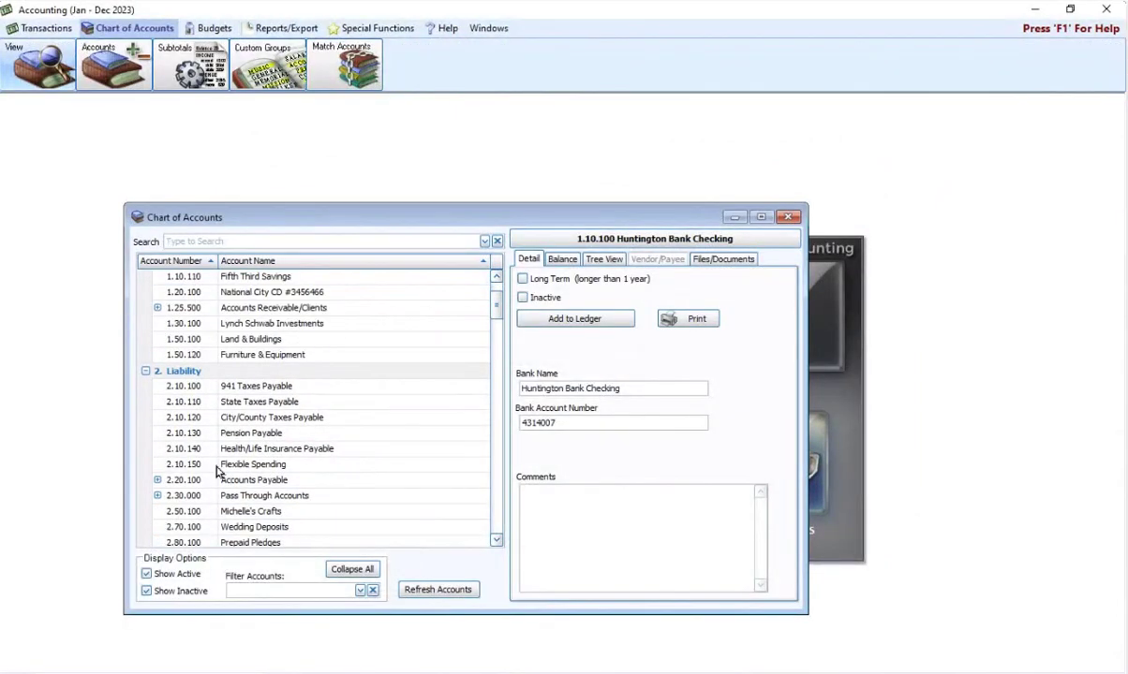
left_click(157, 480)
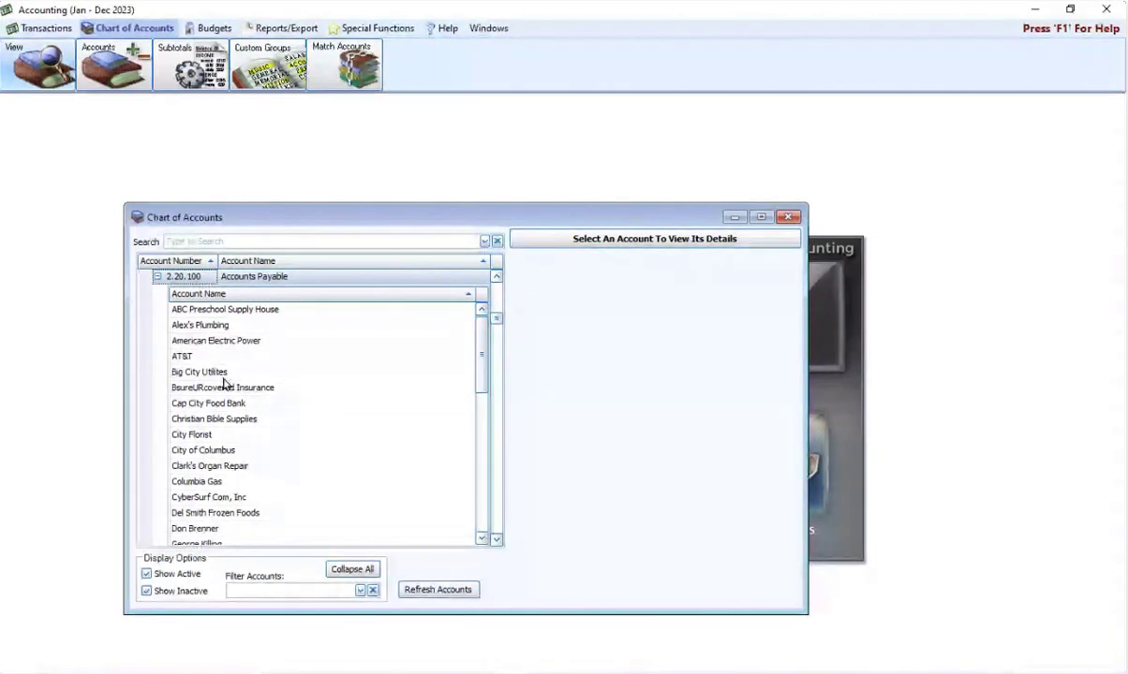
left_click(197, 434)
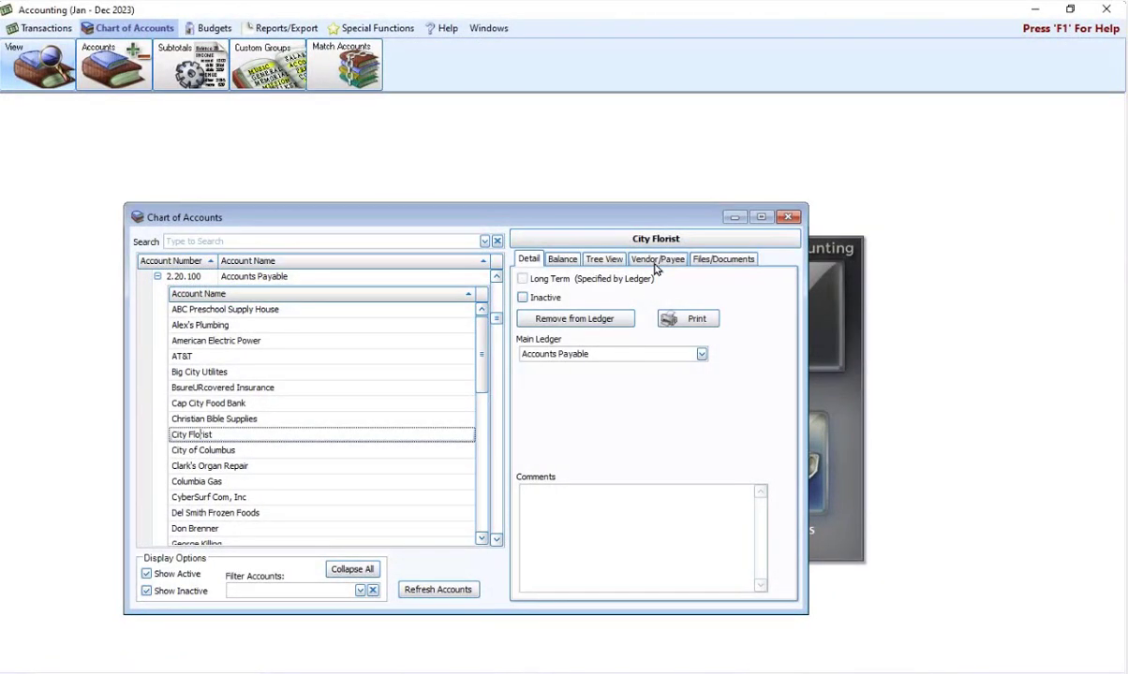
left_click(655, 262)
scroll(663, 393, "down", 3)
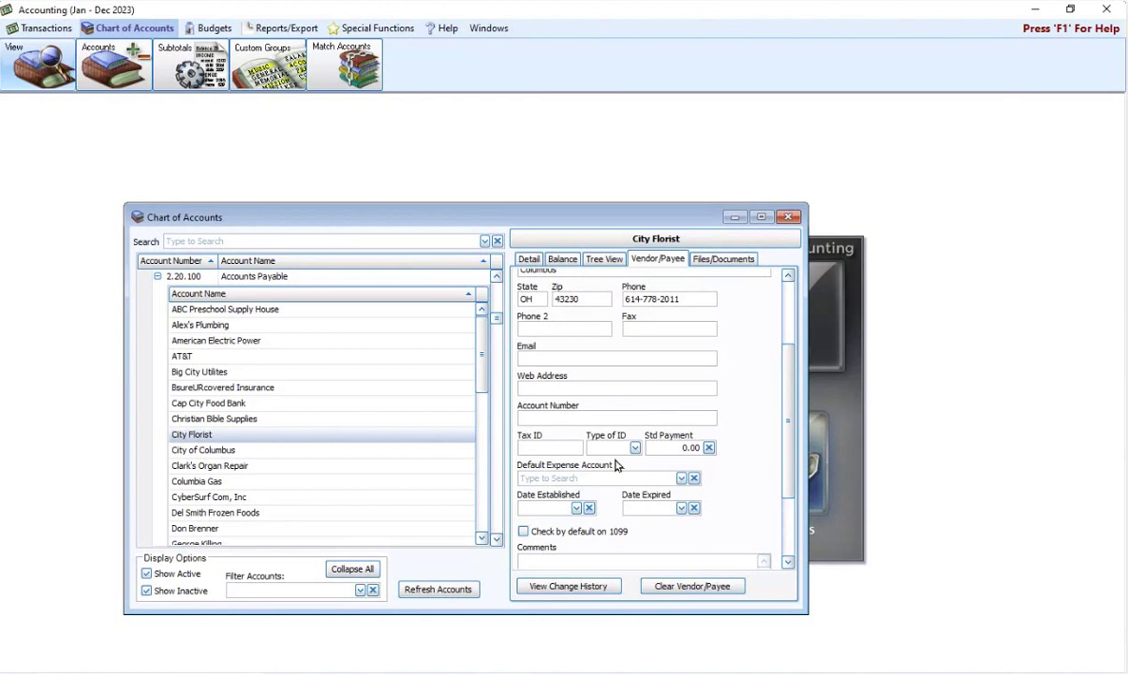
Step: Enter City Florist's Tax ID with ID type SSN, then close the Chart of Accounts
left_click(536, 449)
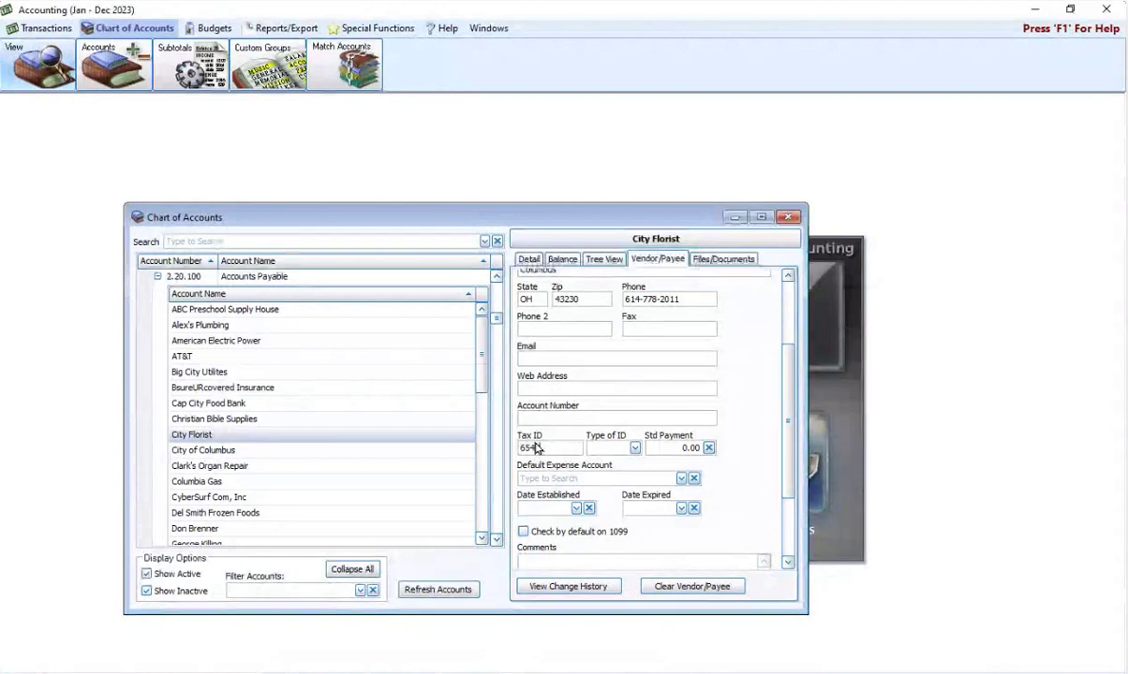
key("Tab")
left_click(636, 450)
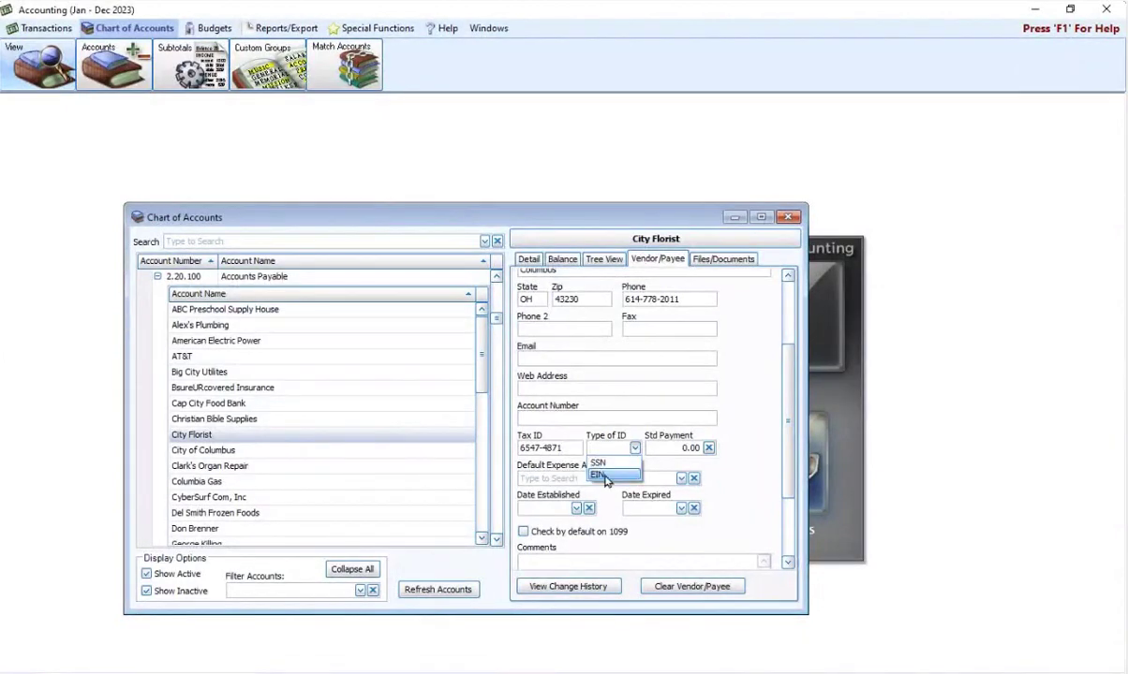
left_click(604, 471)
left_click(572, 450)
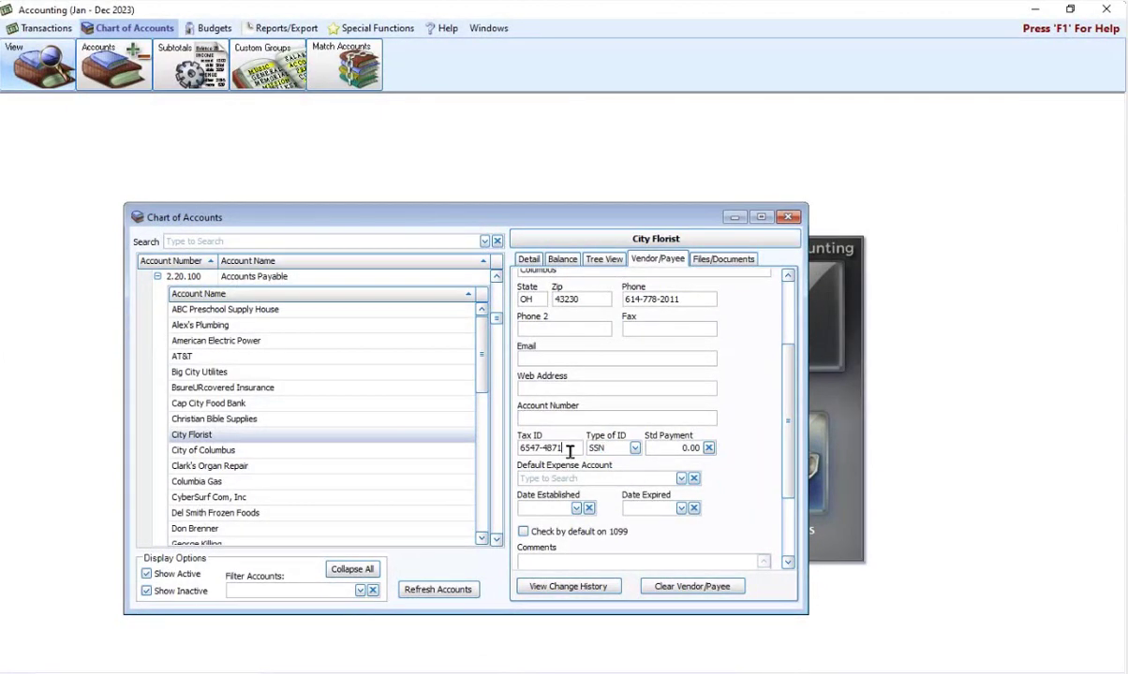
key("BackSpace")
key("BackSpace")
key("BackSpace")
key("BackSpace")
key("BackSpace")
key("BackSpace")
left_click(790, 217)
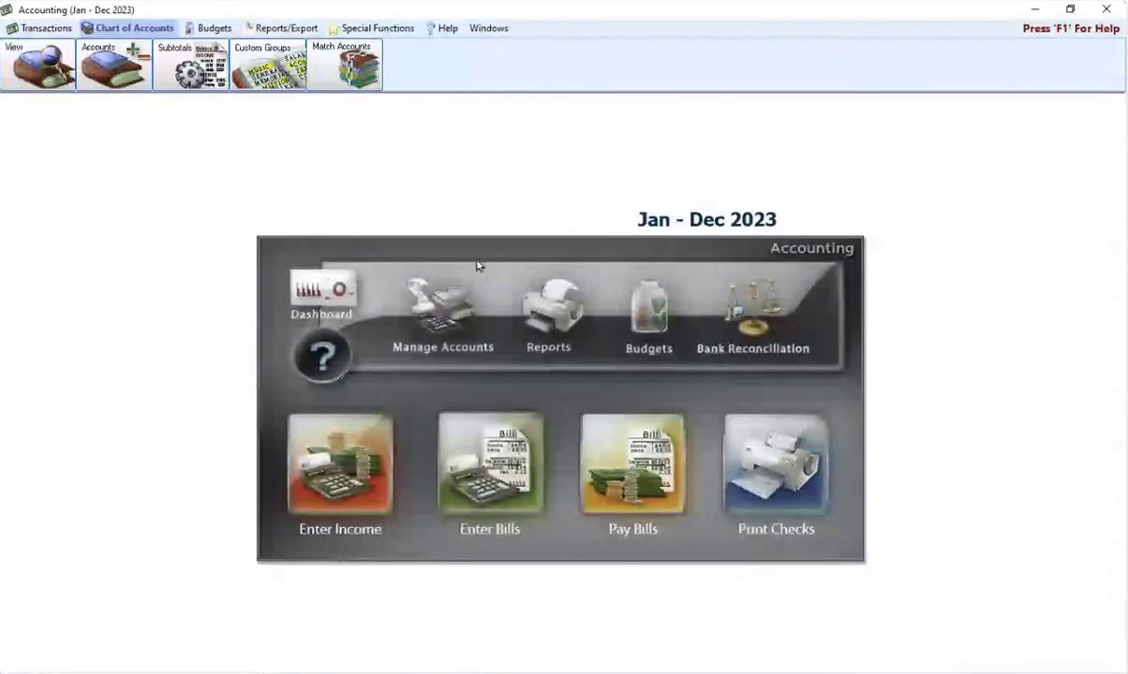
Step: Reopen Chart of Accounts, view BsureURcovered Insurance under 2.20.100 Accounts Payable, then close it
left_click(436, 326)
scroll(342, 446, "down", 2)
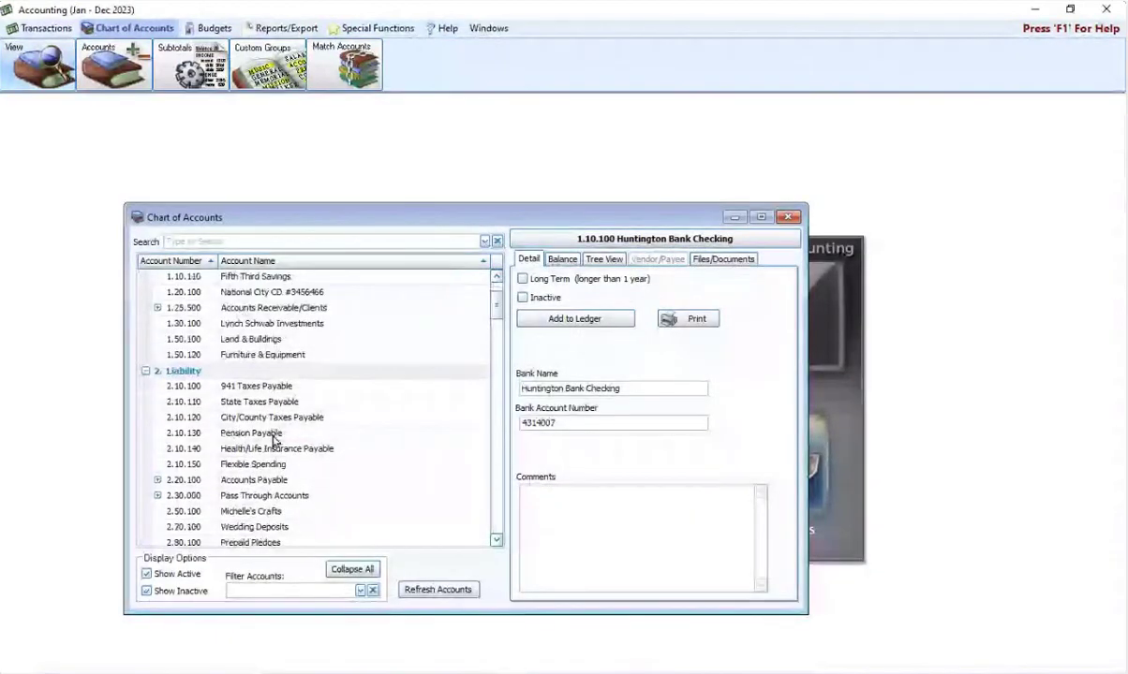
scroll(274, 440, "down", 2)
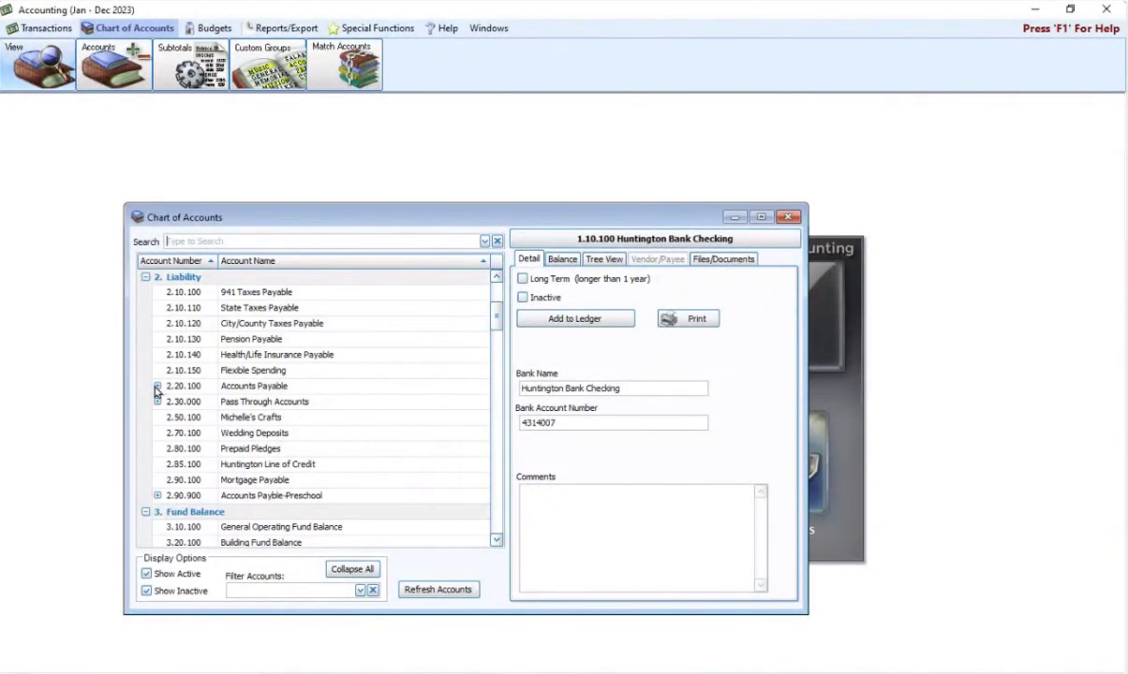
left_click(158, 388)
left_click(158, 386)
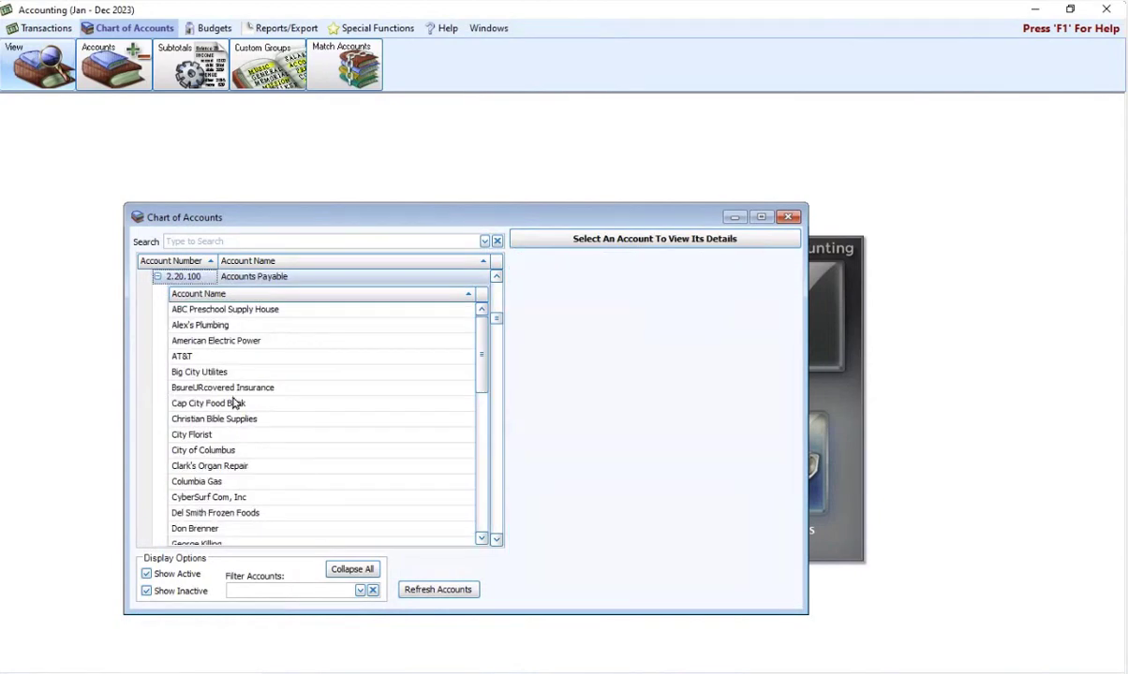
left_click(236, 392)
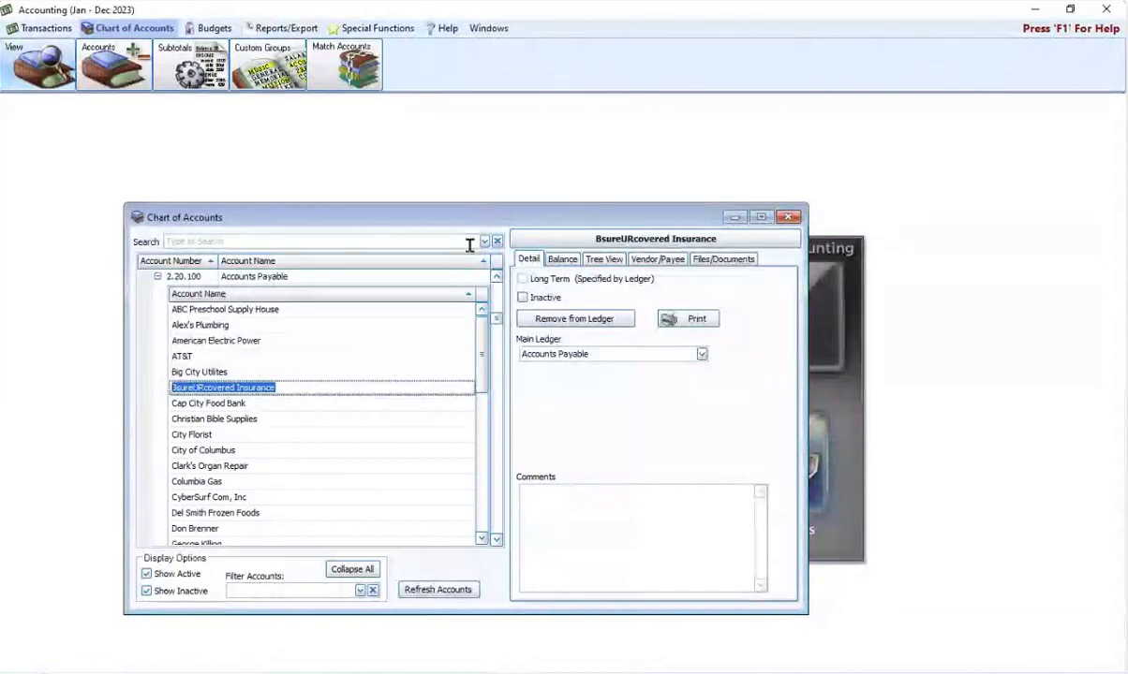
left_click(789, 217)
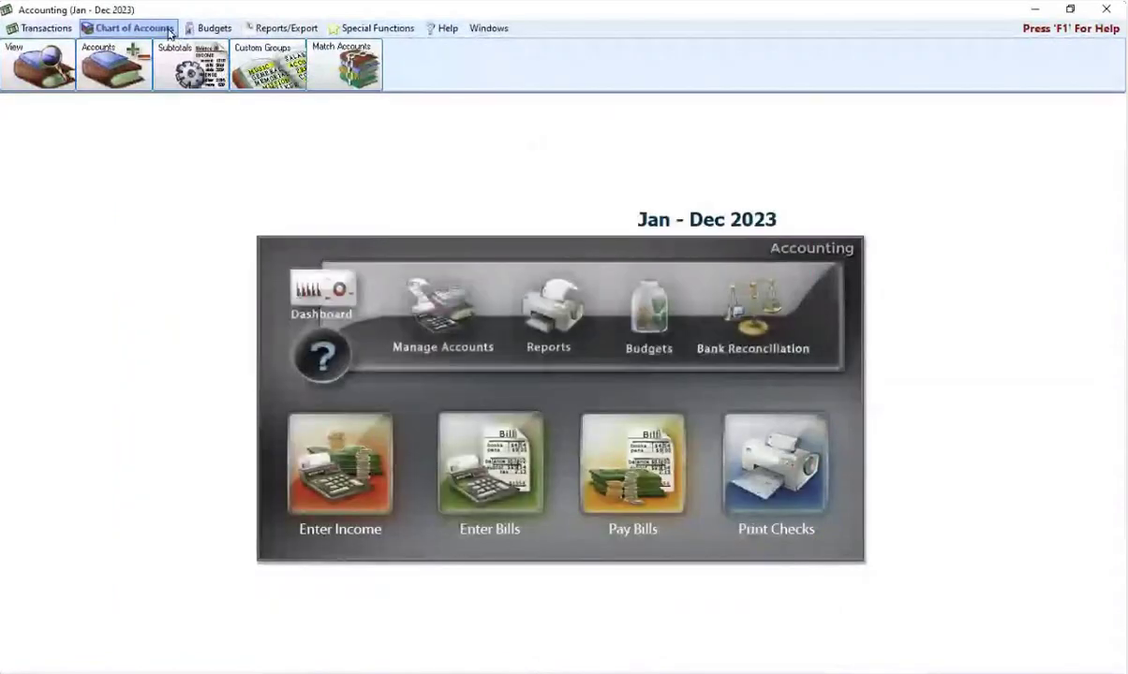
Step: Under Reports/Export Tax, show the 2023 1099-NEC vendor/payee selections, then close both windows
left_click(285, 28)
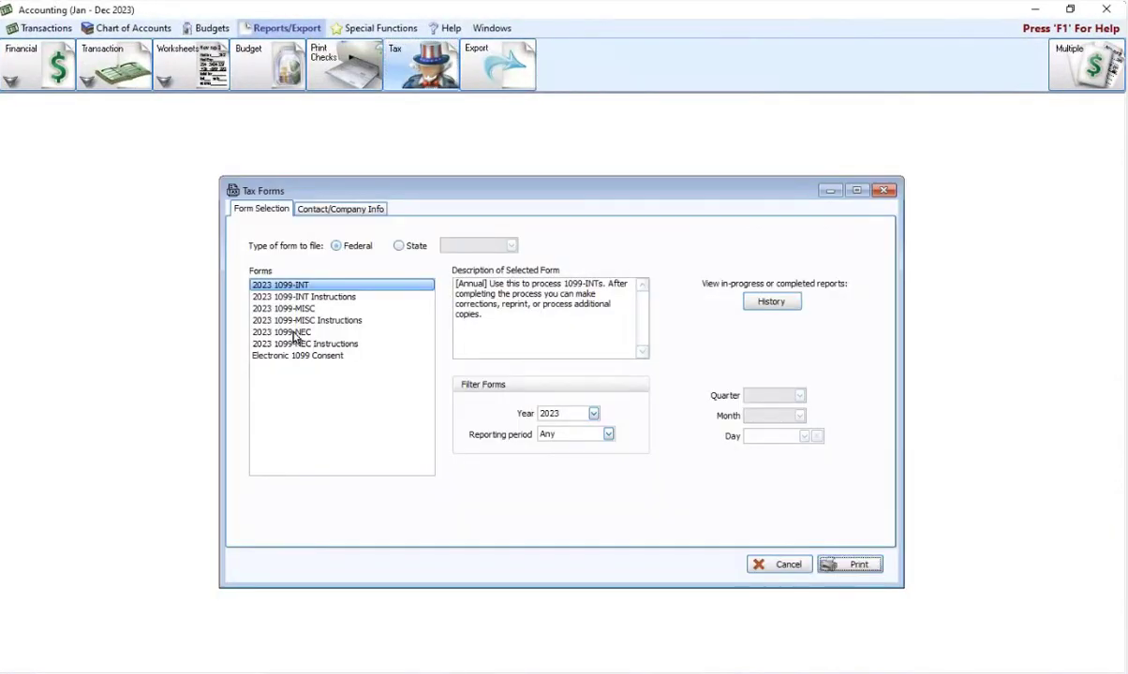
left_click(281, 332)
left_click(848, 565)
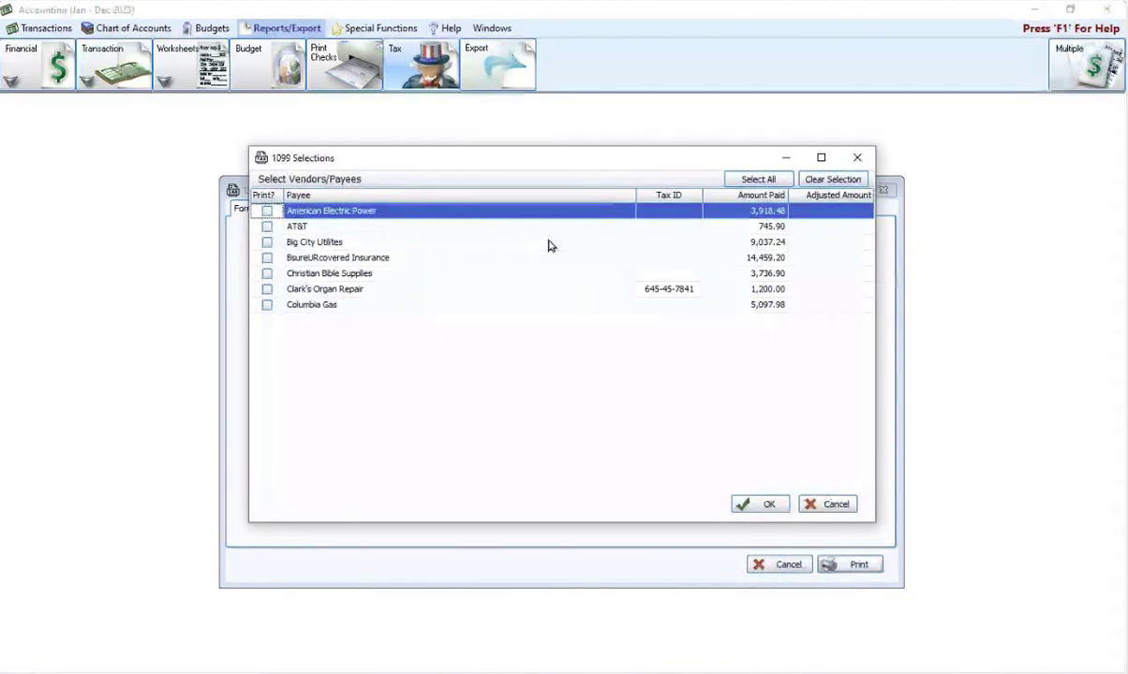
left_click(856, 158)
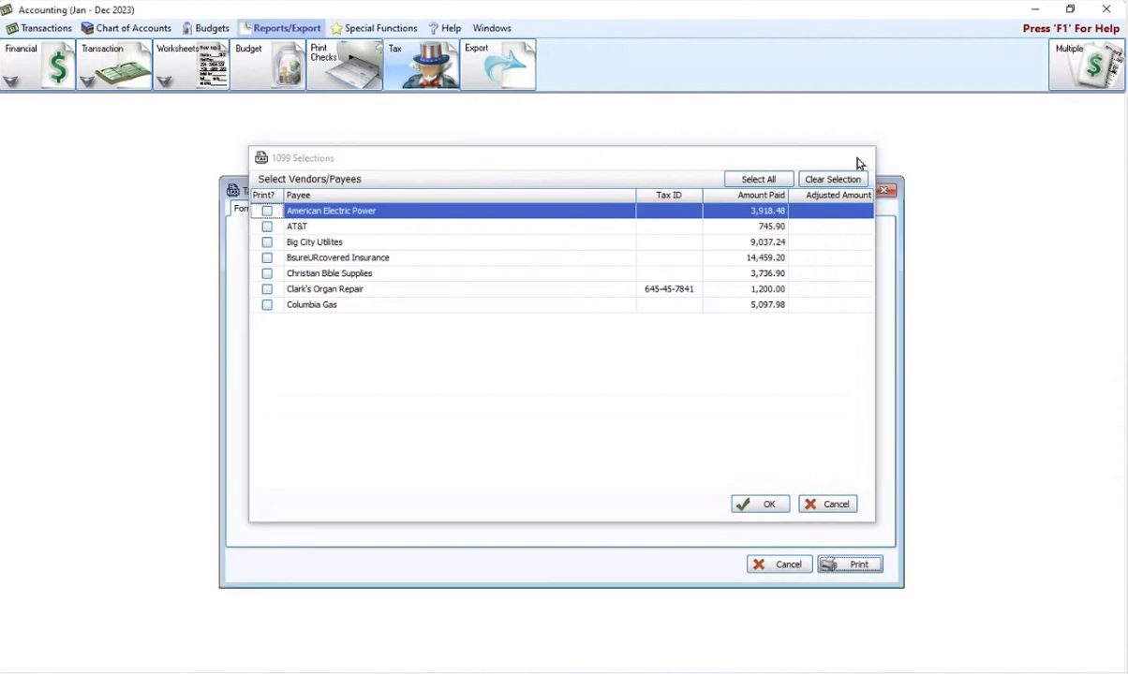
left_click(884, 191)
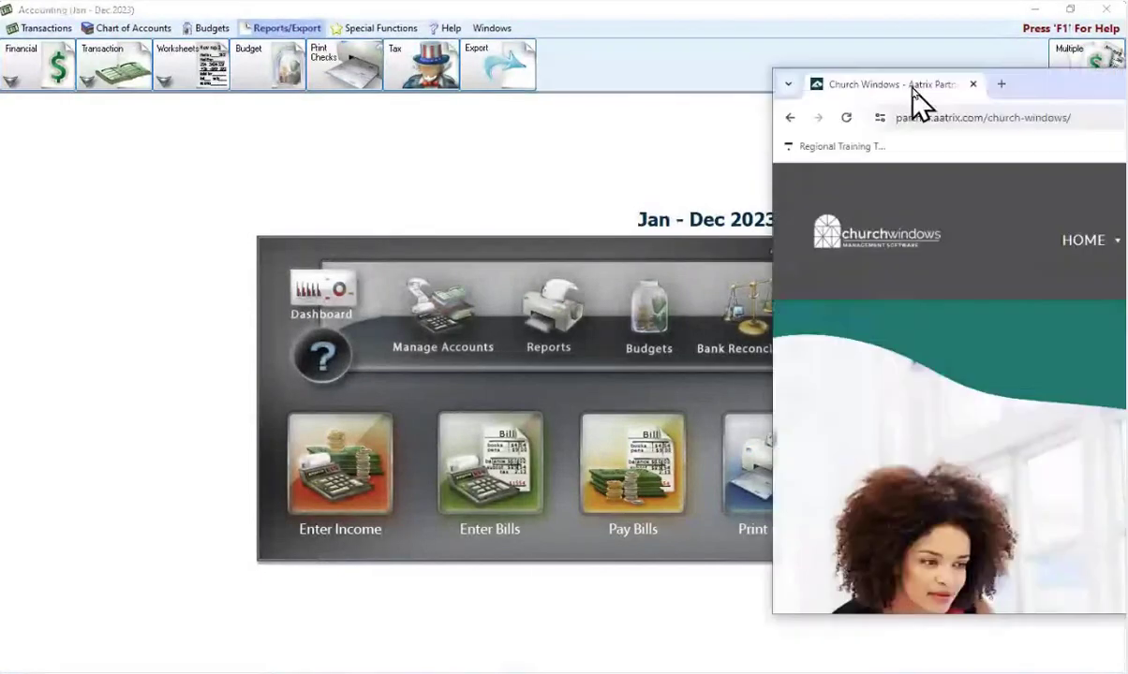
Step: Maximize the browser and go to Aatrix's 1099 & W-2 eFiling pricing page
left_click_drag(912, 95, 299, 69)
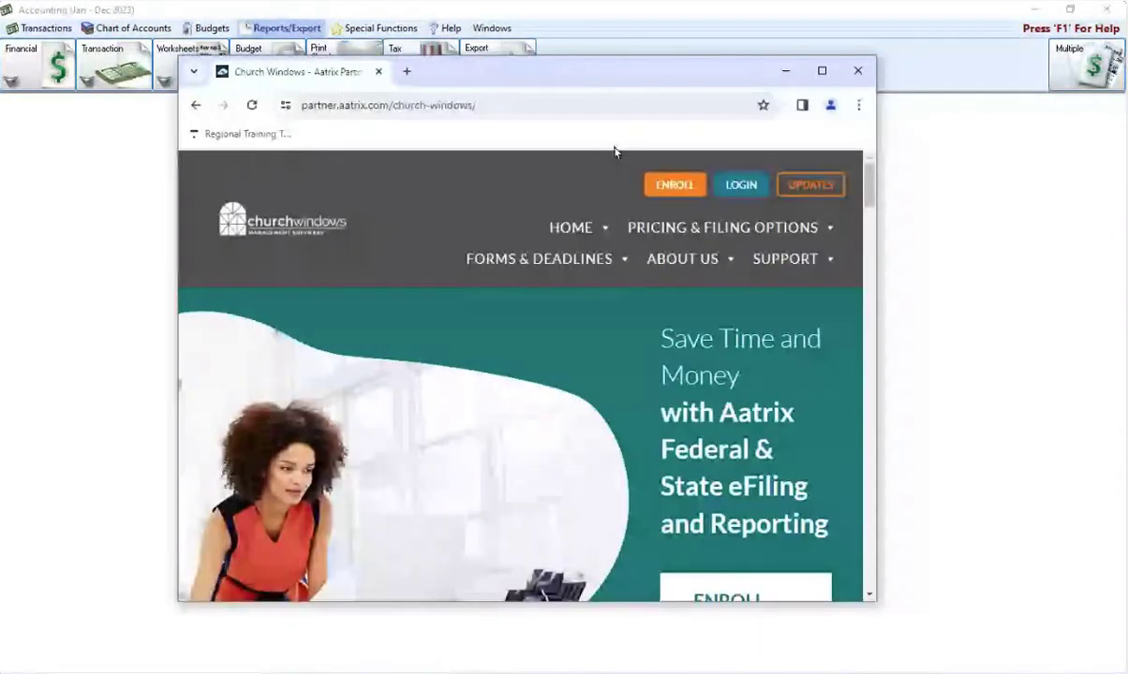
left_click(820, 71)
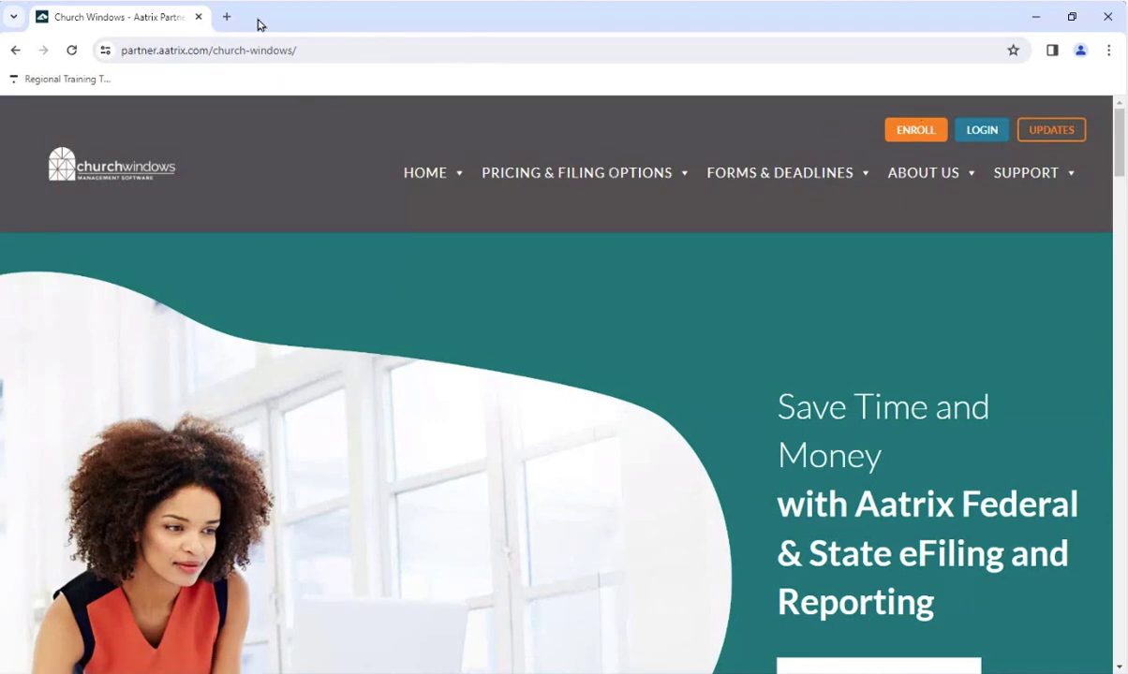
mouse_move(546, 176)
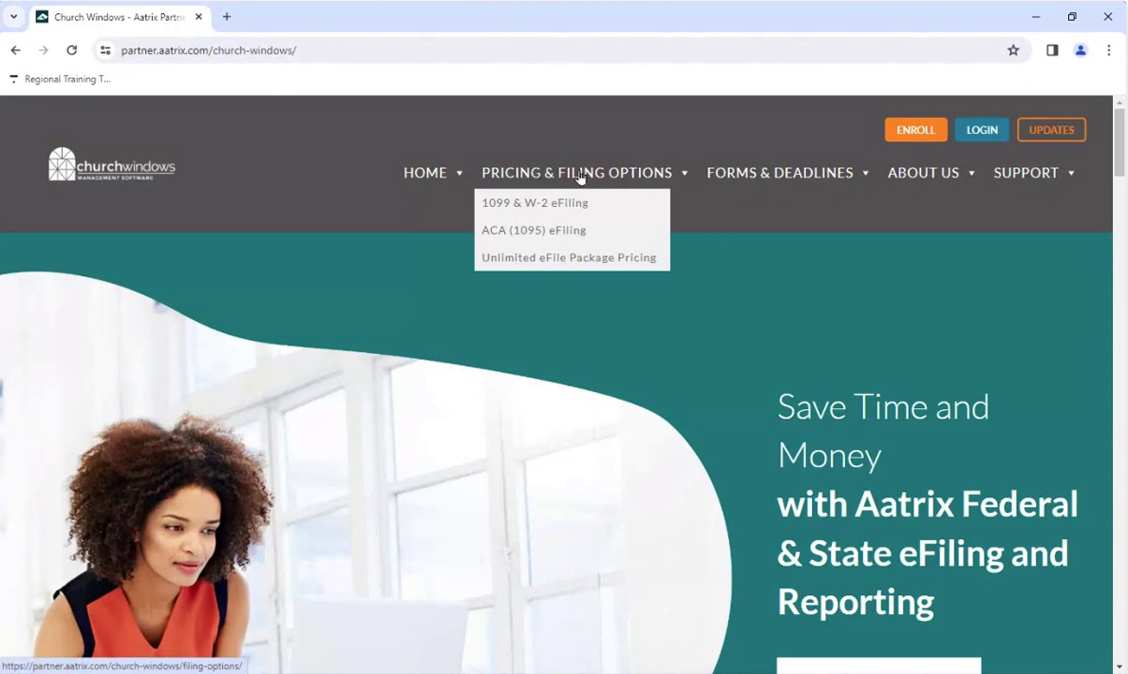
left_click(530, 212)
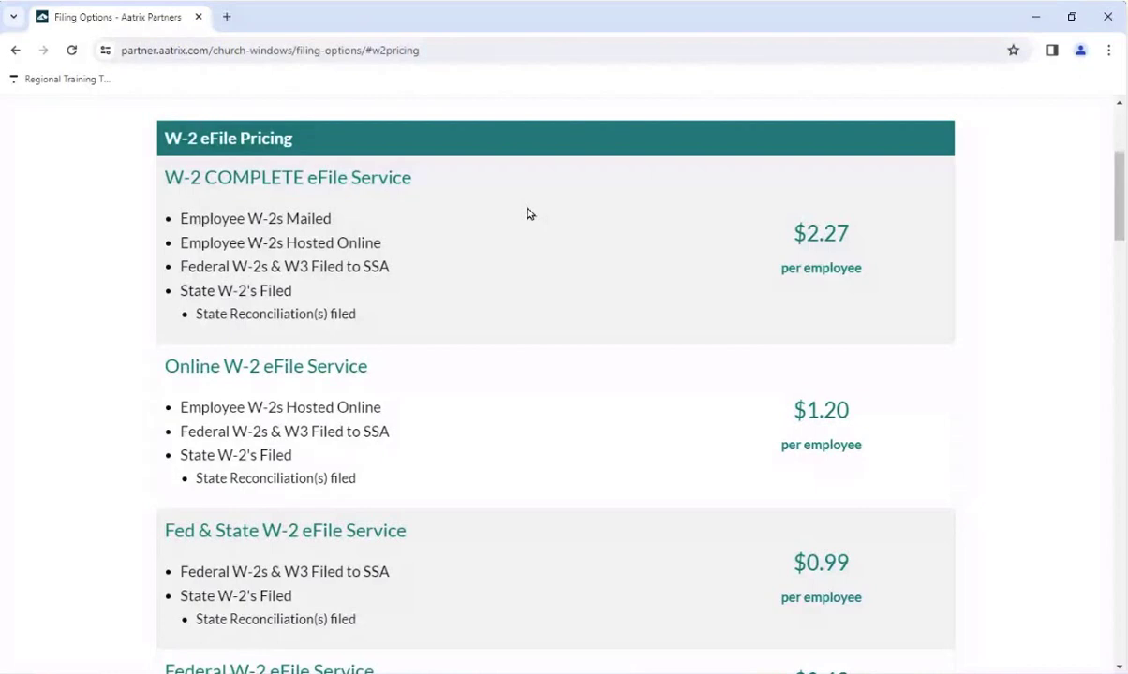
Step: Scroll through the W-2 eFile Pricing tiers ($2.27, $1.20, $0.99 per employee) and back up
scroll(510, 225, "down", 2)
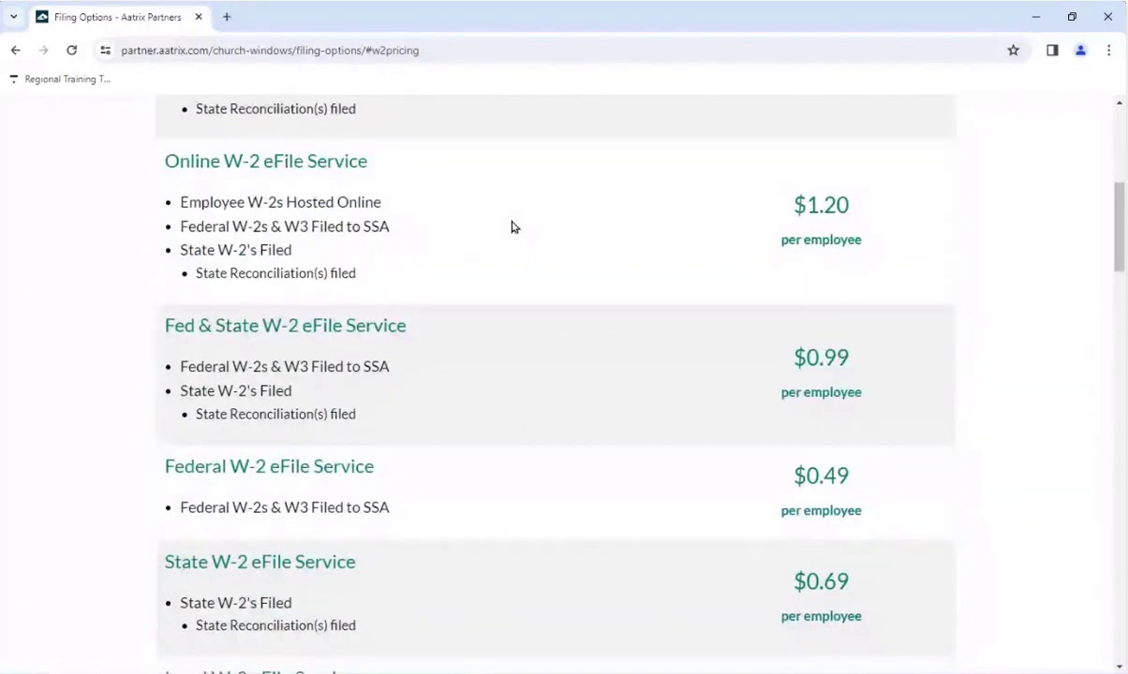
scroll(511, 227, "down", 4)
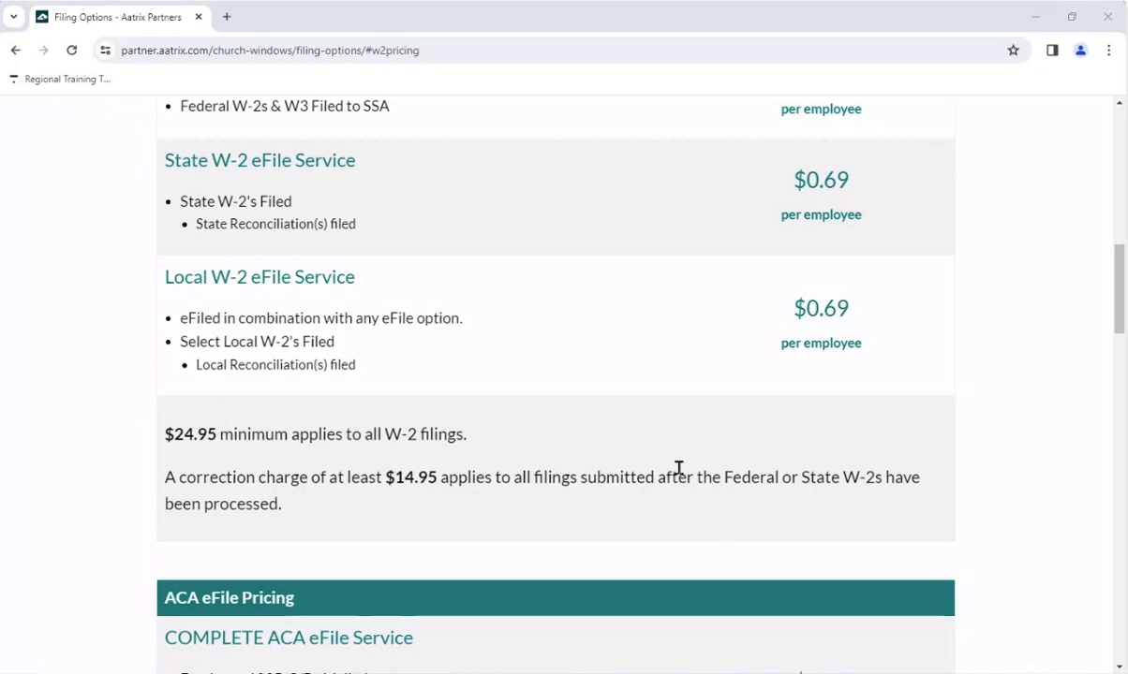
scroll(694, 394, "up", 8)
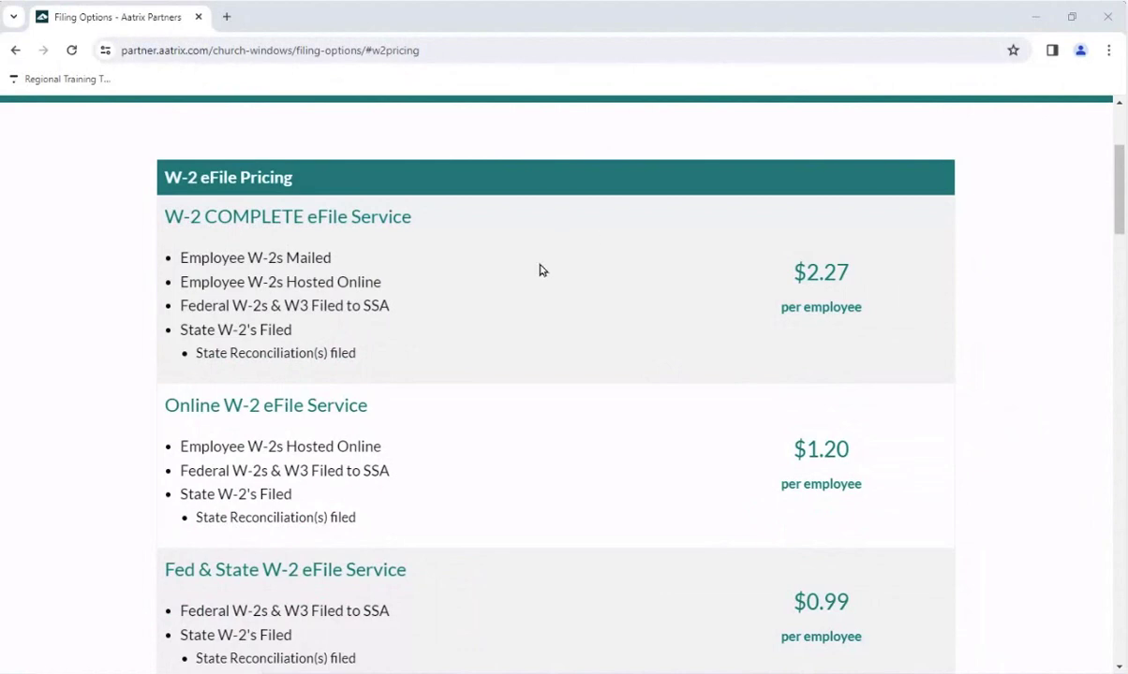
scroll(600, 360, "up", 1)
scroll(625, 384, "up", 1)
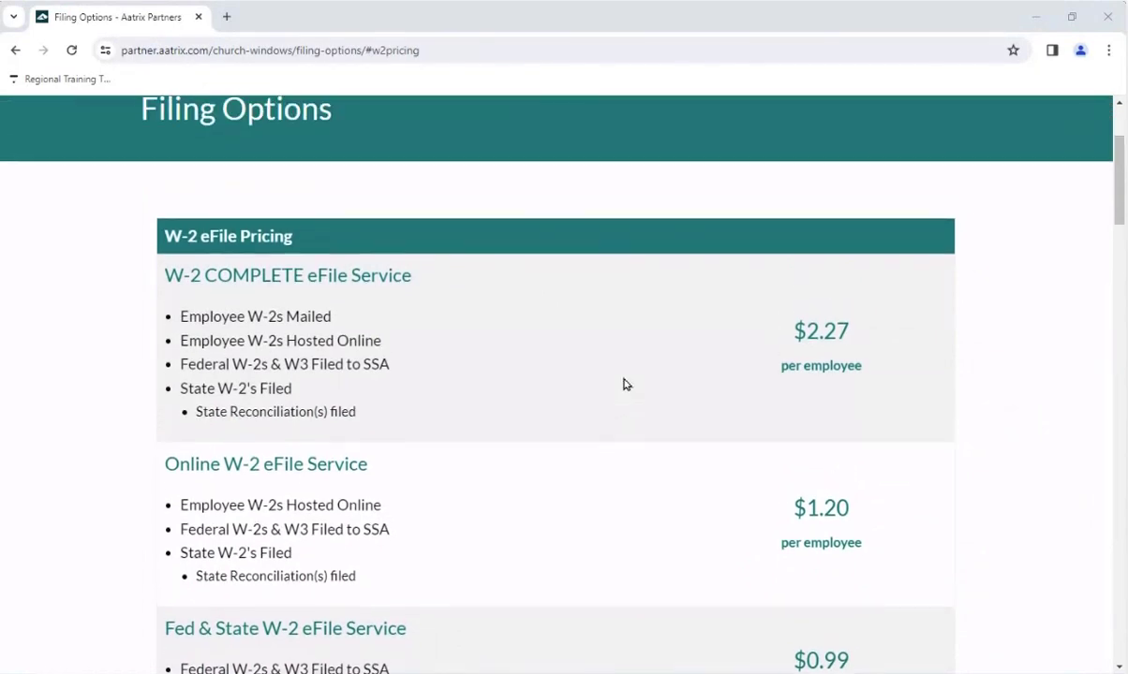
scroll(626, 384, "down", 2)
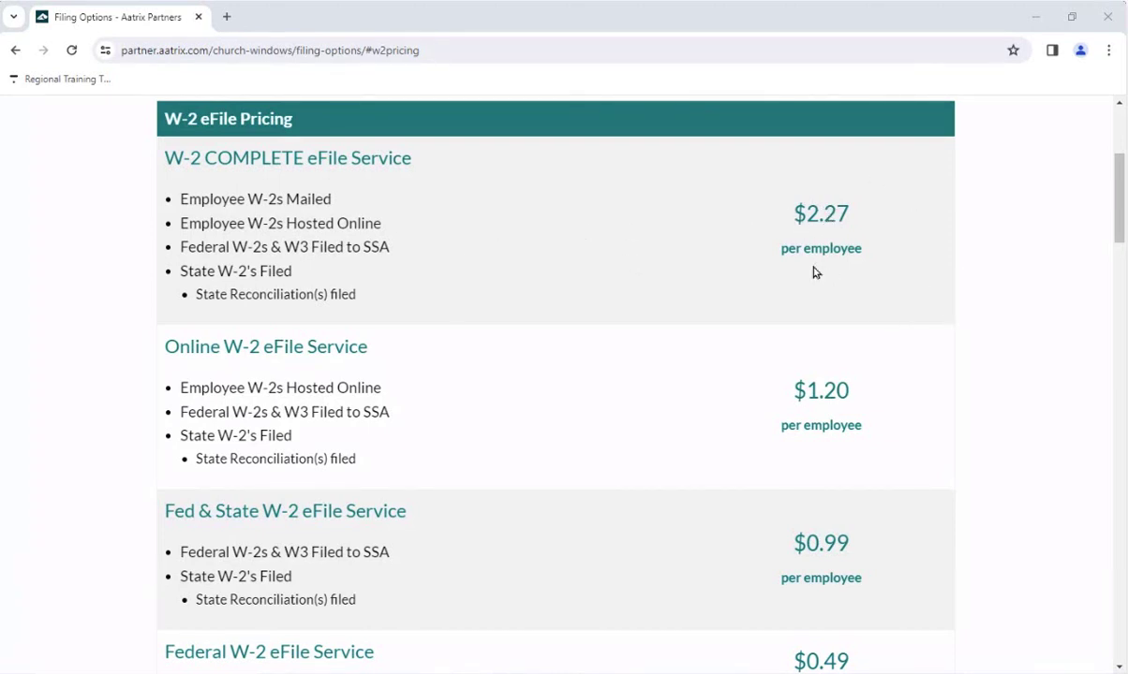
Step: Scroll through the W-2 and ACA eFile prices on the Filing Options page
scroll(682, 284, "down", 2)
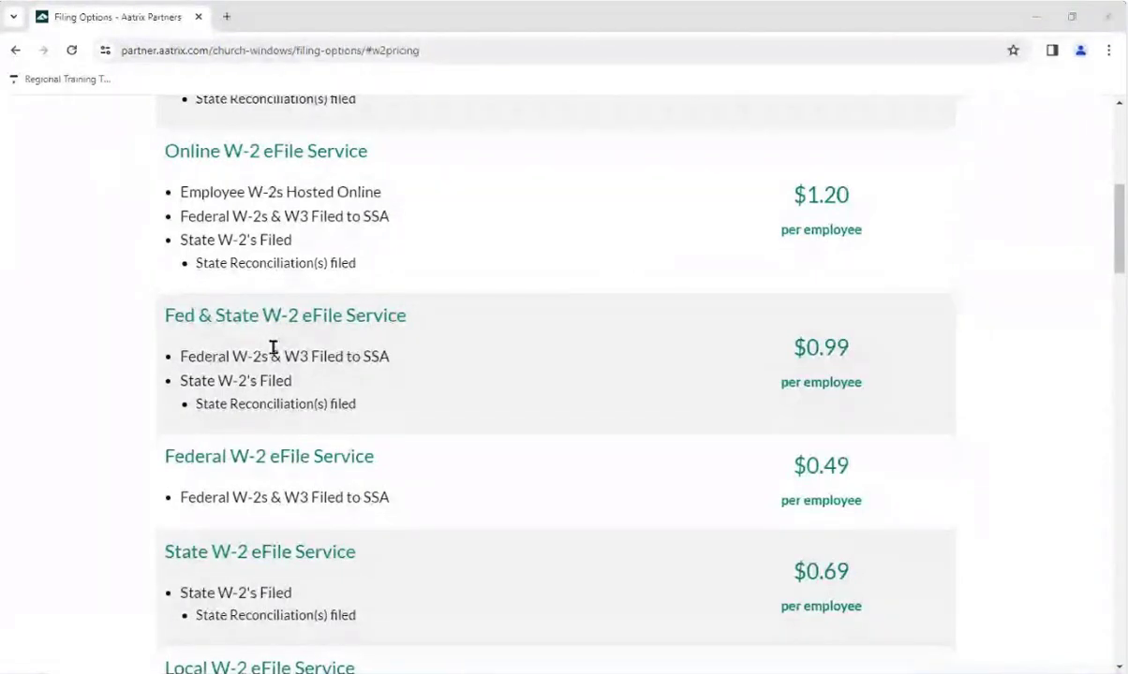
scroll(897, 410, "up", 2)
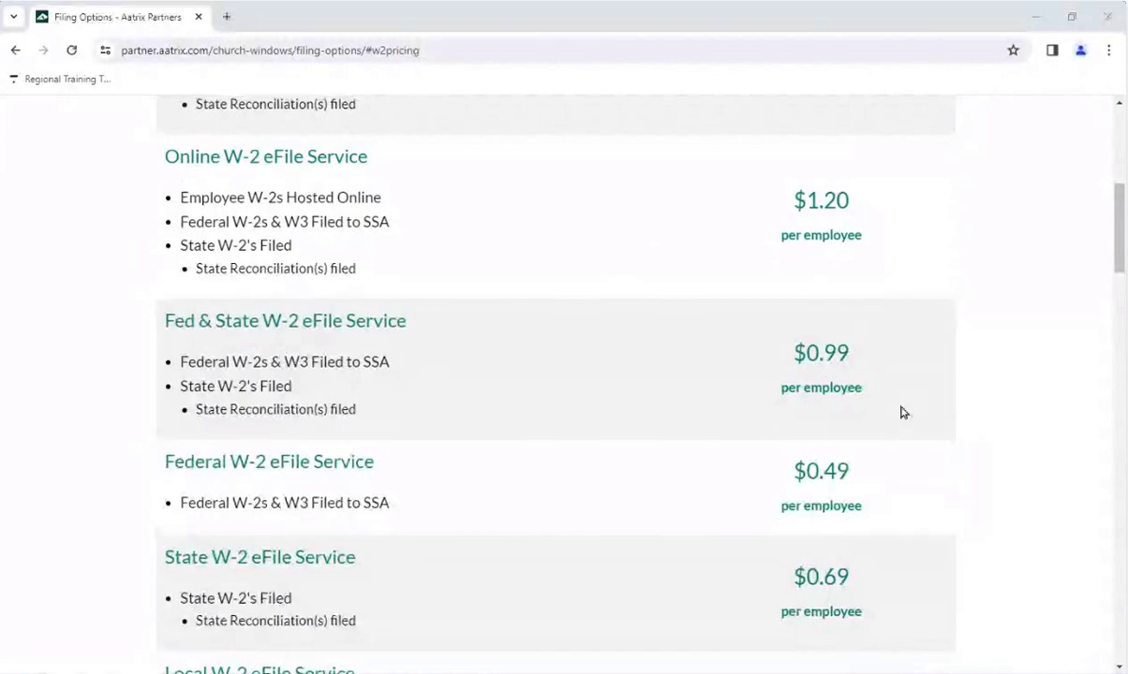
scroll(891, 405, "up", 1)
scroll(340, 355, "down", 4)
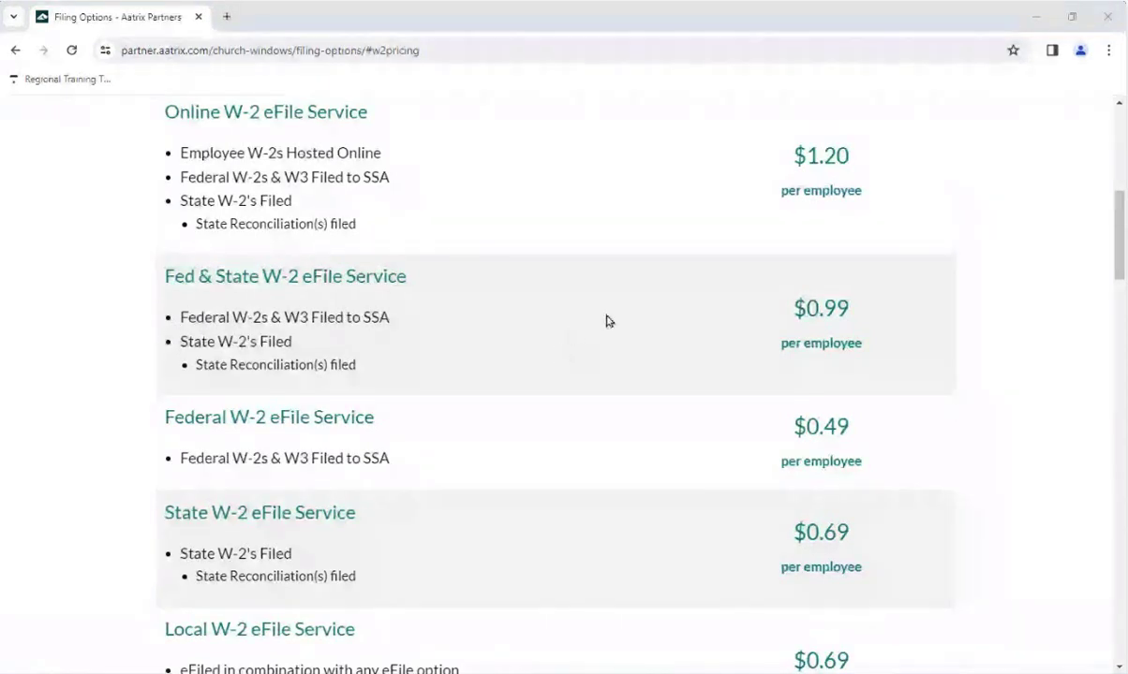
scroll(607, 317, "down", 1)
scroll(607, 317, "down", 4)
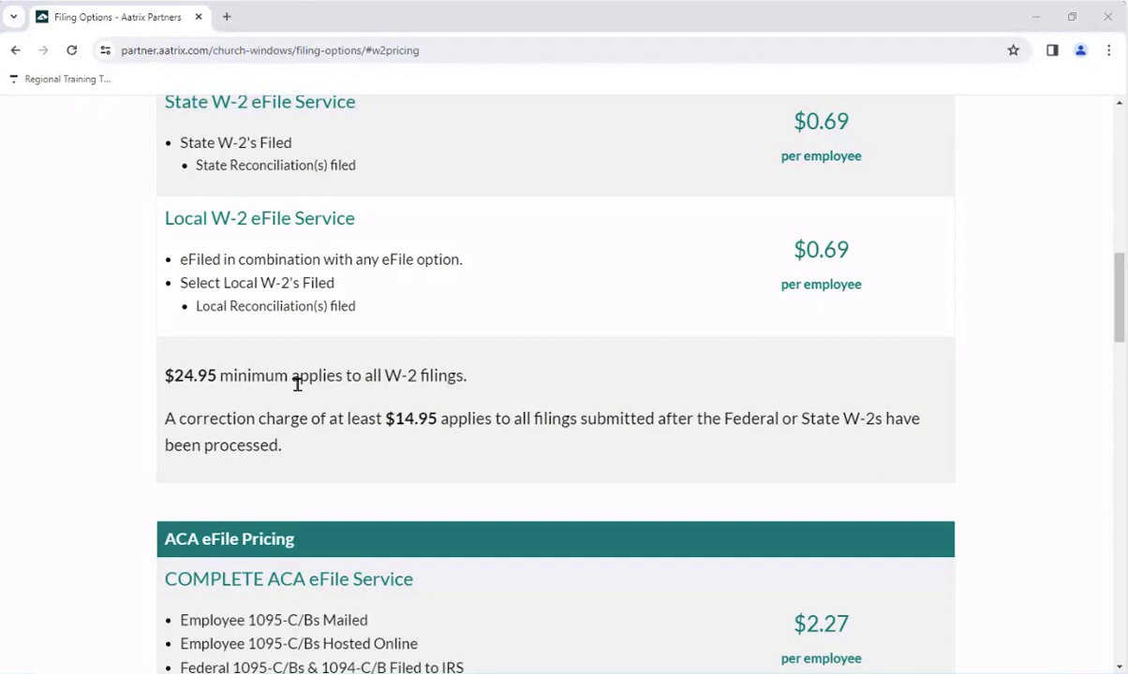
scroll(380, 417, "up", 1)
scroll(379, 416, "up", 6)
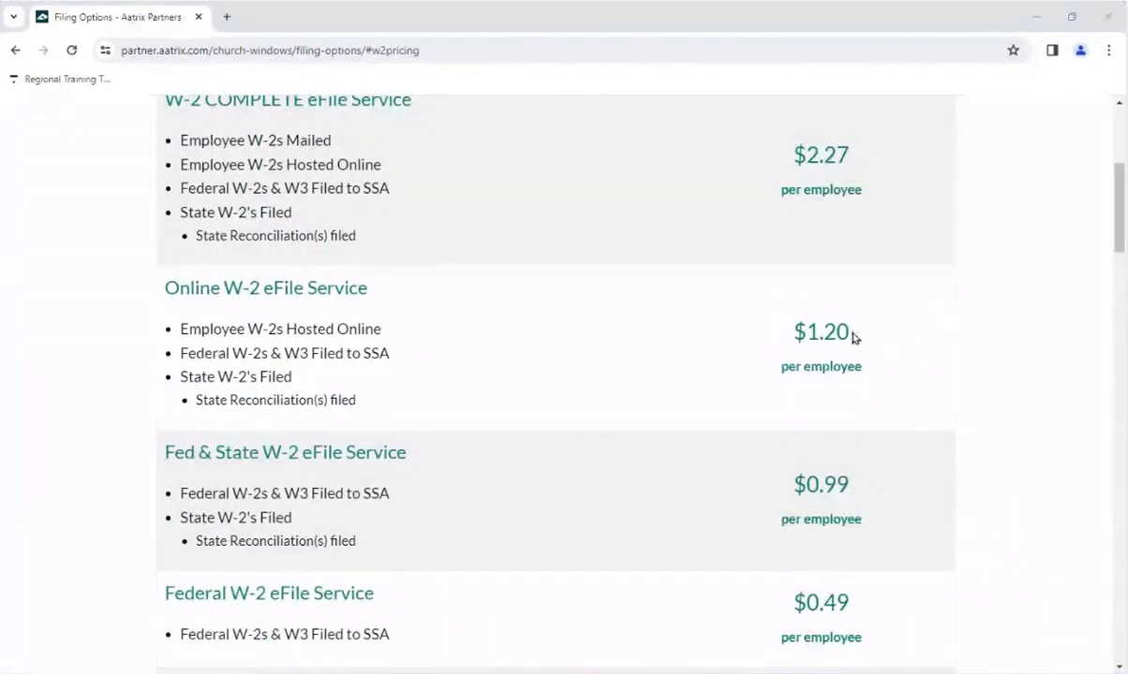
Step: Bring the Church Windows Payroll dashboard back in front of the browser
scroll(575, 252, "down", 6)
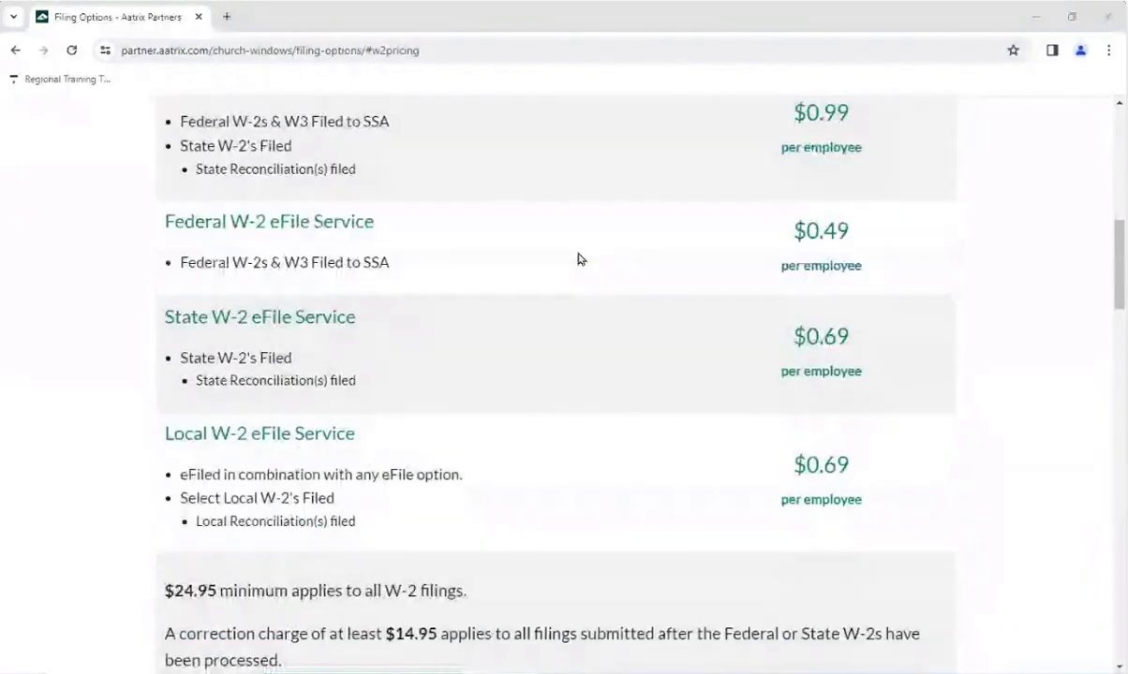
scroll(578, 259, "down", 2)
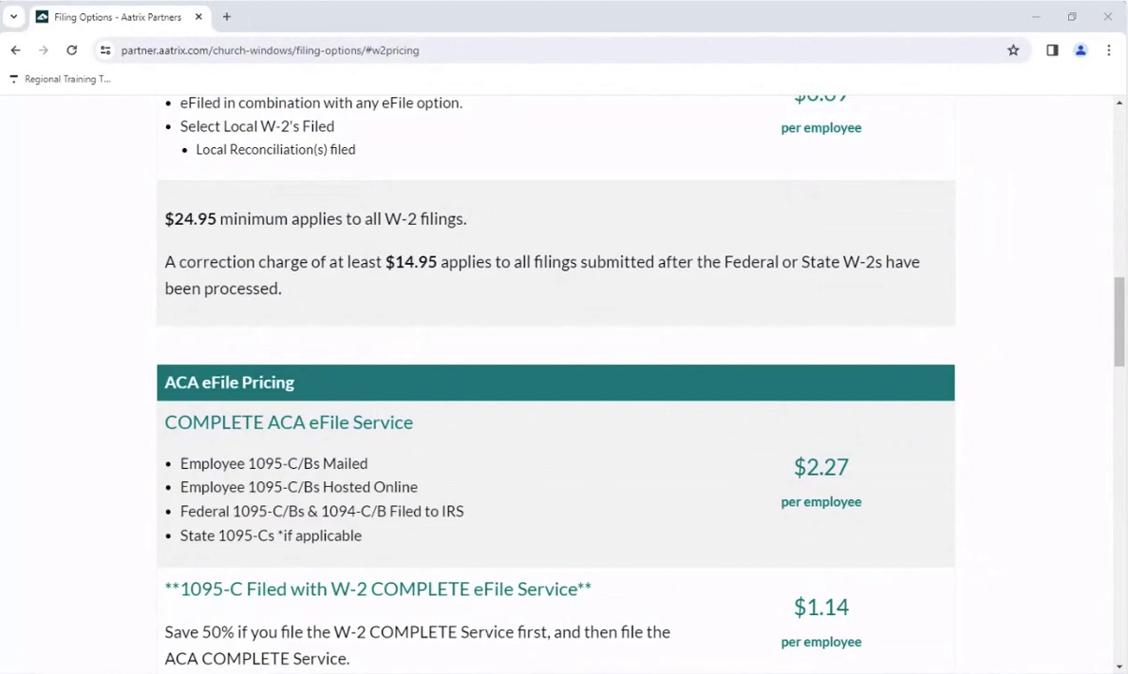
mouse_move(512, 672)
left_click(514, 588)
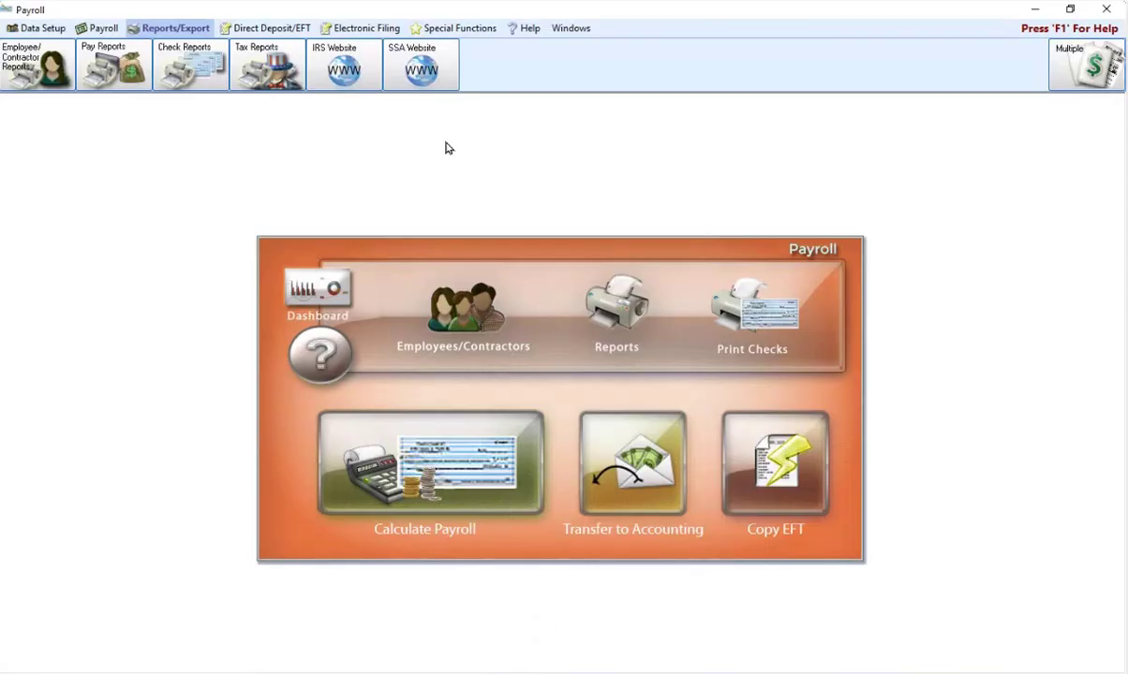